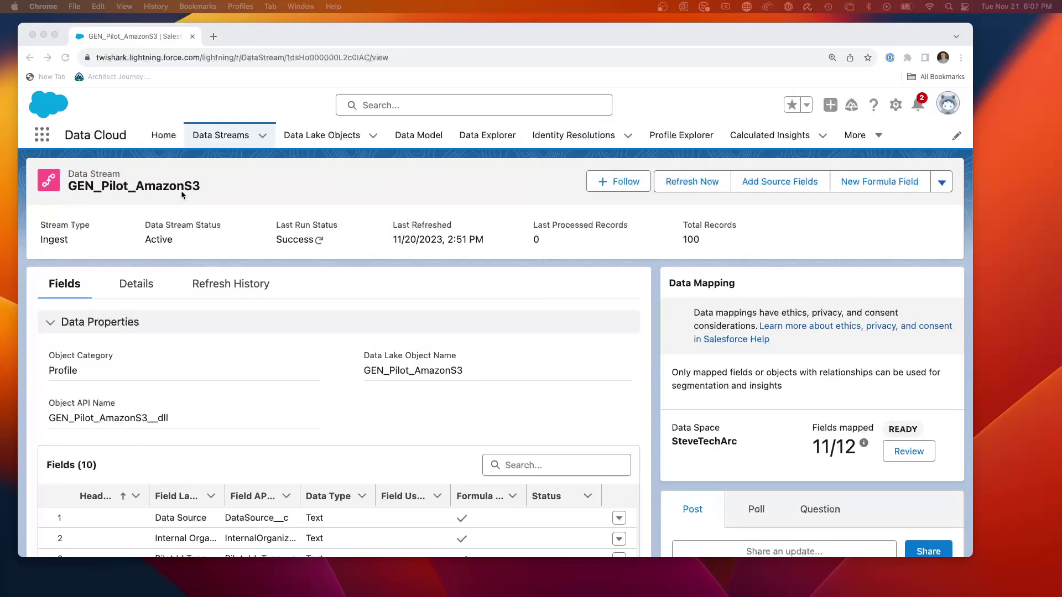
Review the 7 mapped GEN_Pilot_AmazonS3 source fields, including three linked to Contact Point Email.
left_click(907, 452)
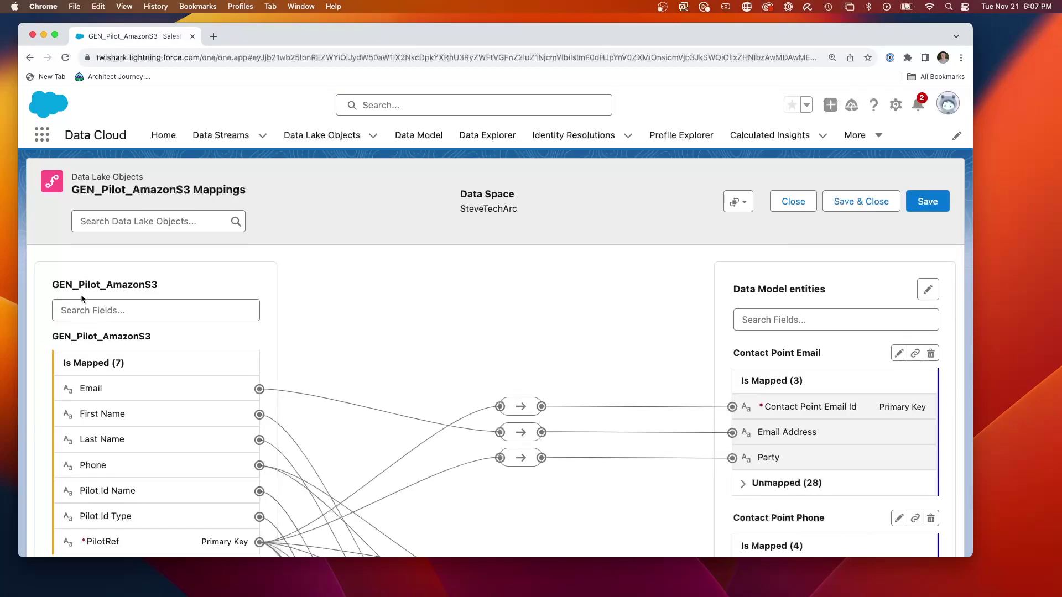
scroll(82, 299, "down", 5)
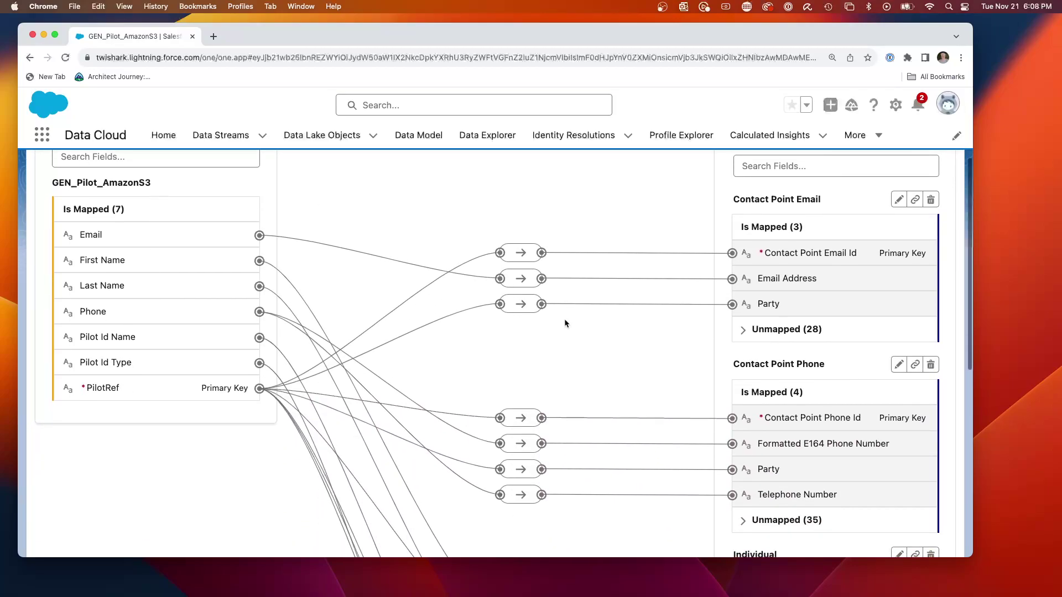
scroll(609, 332, "down", 3)
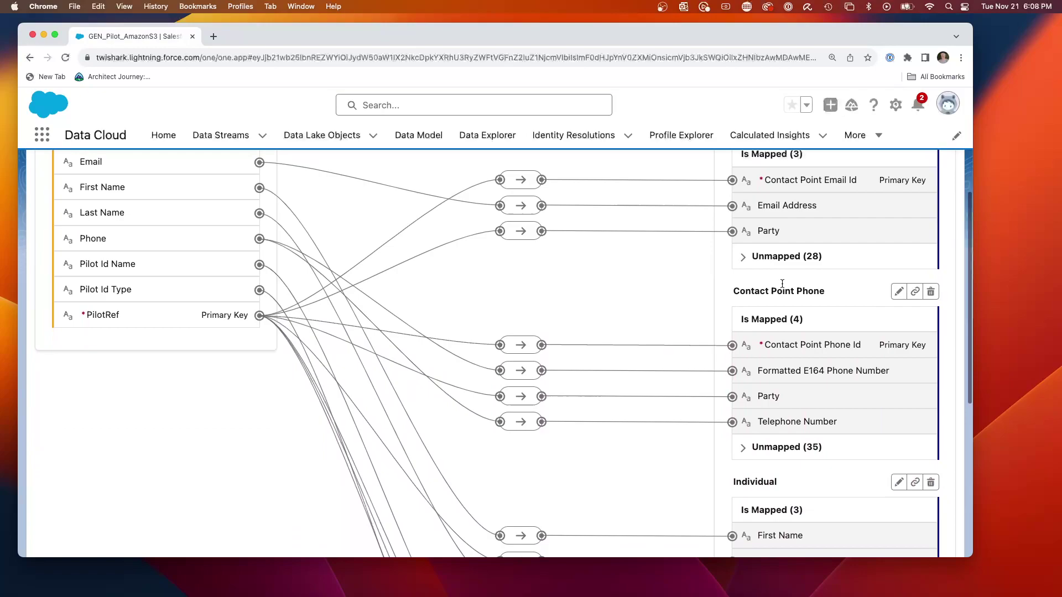
scroll(782, 283, "up", 2)
scroll(773, 244, "down", 4)
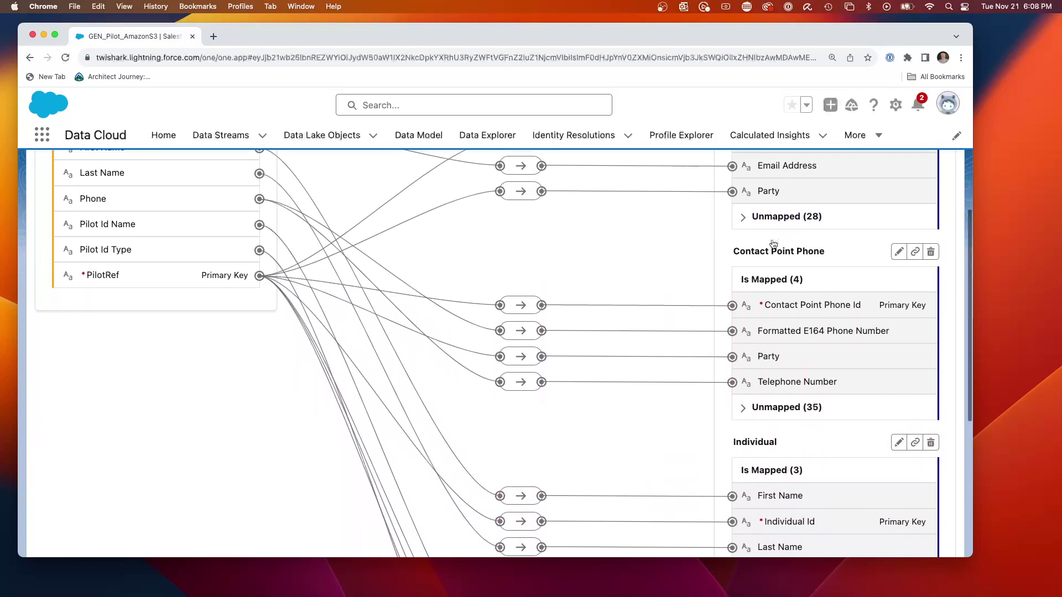
scroll(774, 243, "down", 5)
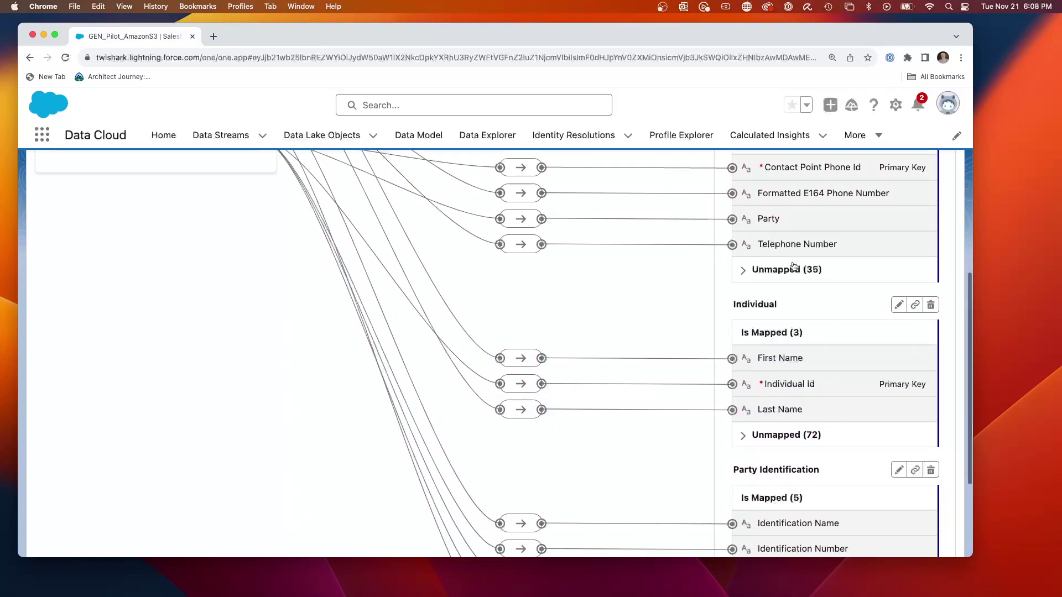
scroll(791, 276, "down", 6)
scroll(742, 326, "up", 2)
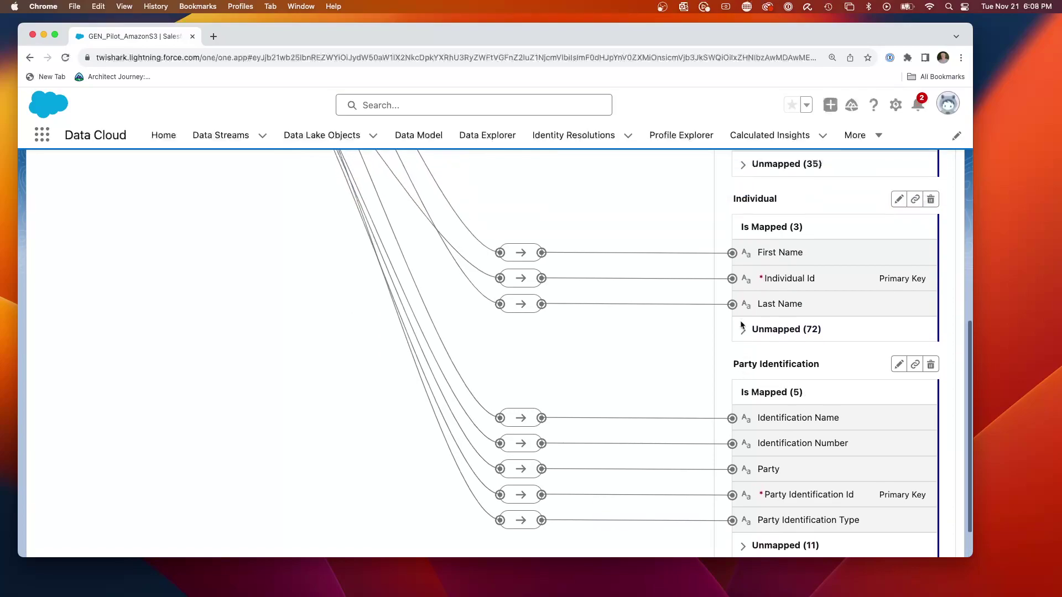
scroll(742, 326, "up", 15)
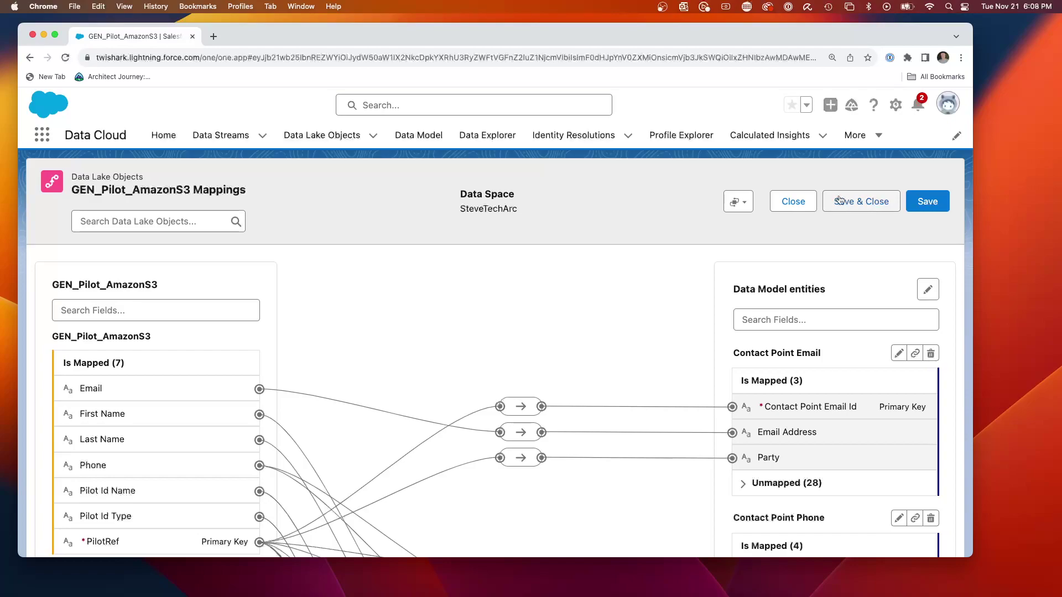
Browse the Individual data model object in the SteveTechArc data space.
left_click(487, 135)
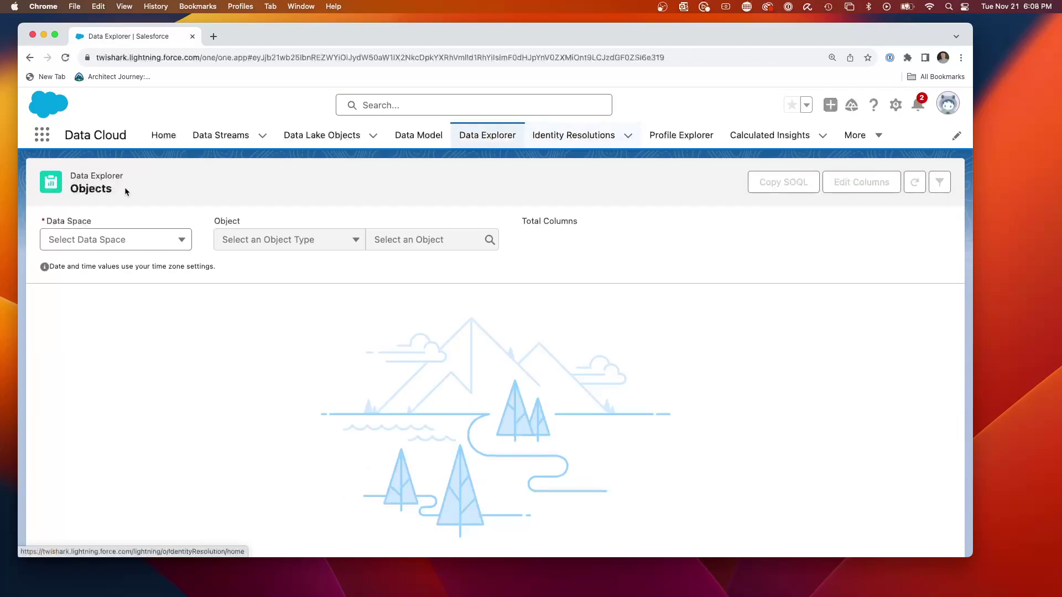
left_click(83, 239)
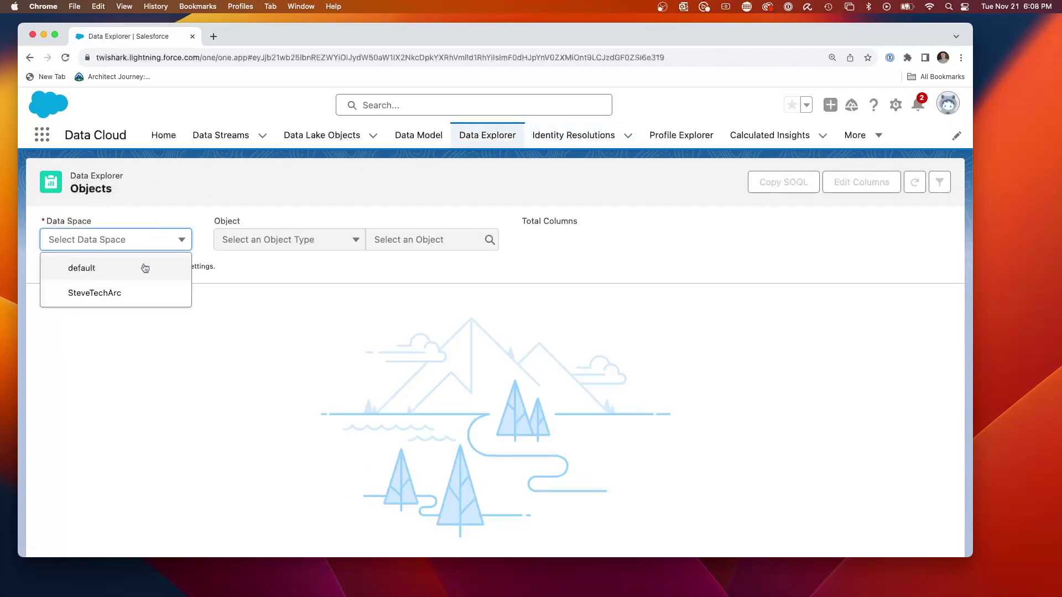
left_click(118, 293)
left_click(257, 250)
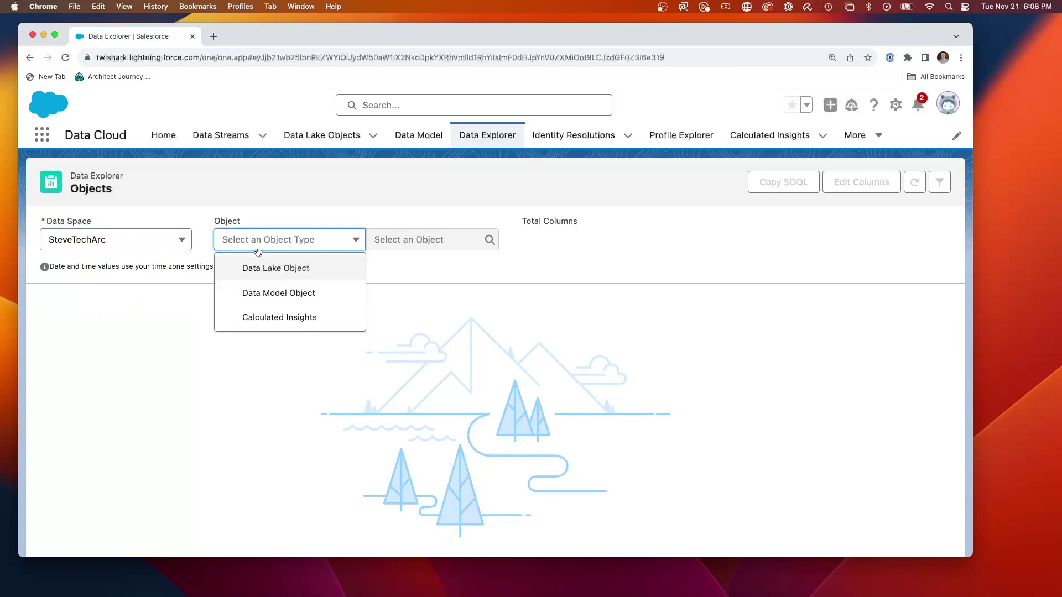
left_click(281, 292)
left_click(423, 237)
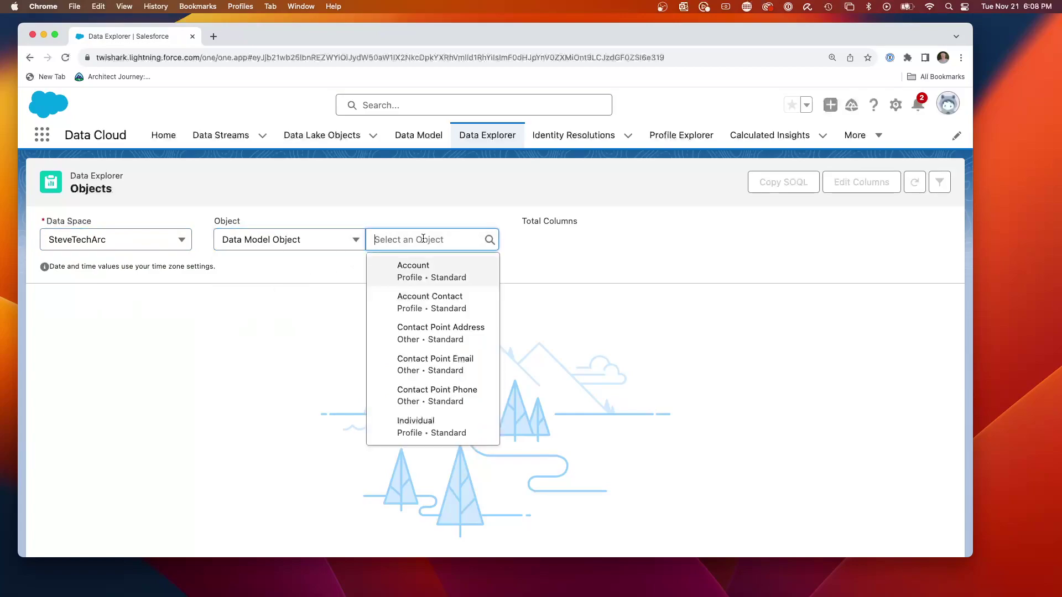
scroll(443, 371, "down", 3)
left_click(432, 354)
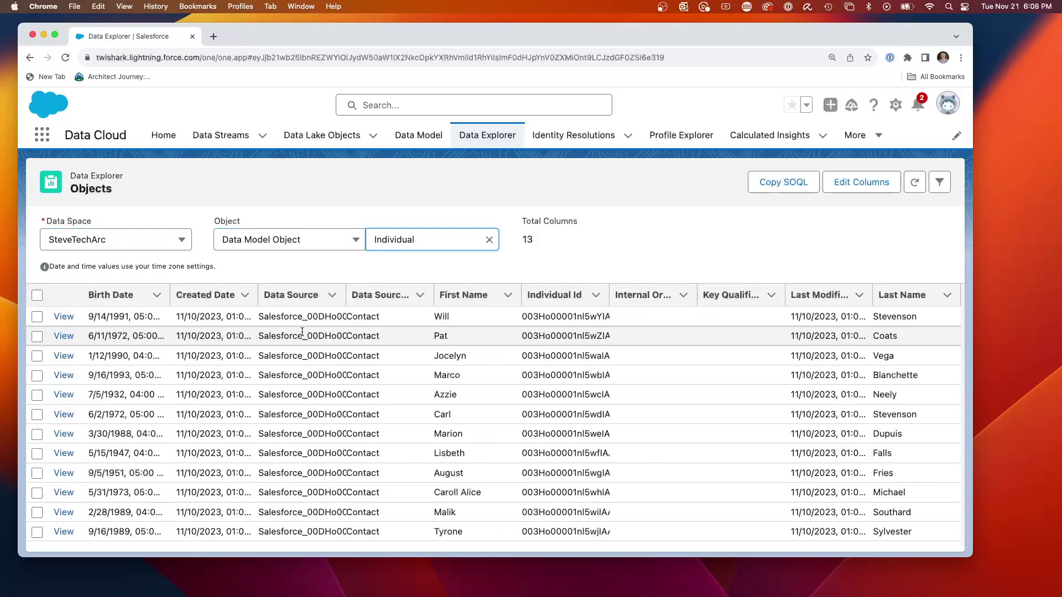
Sort the Individual records by Data Source and widen the Data Source Object column to show full paths.
left_click(287, 299)
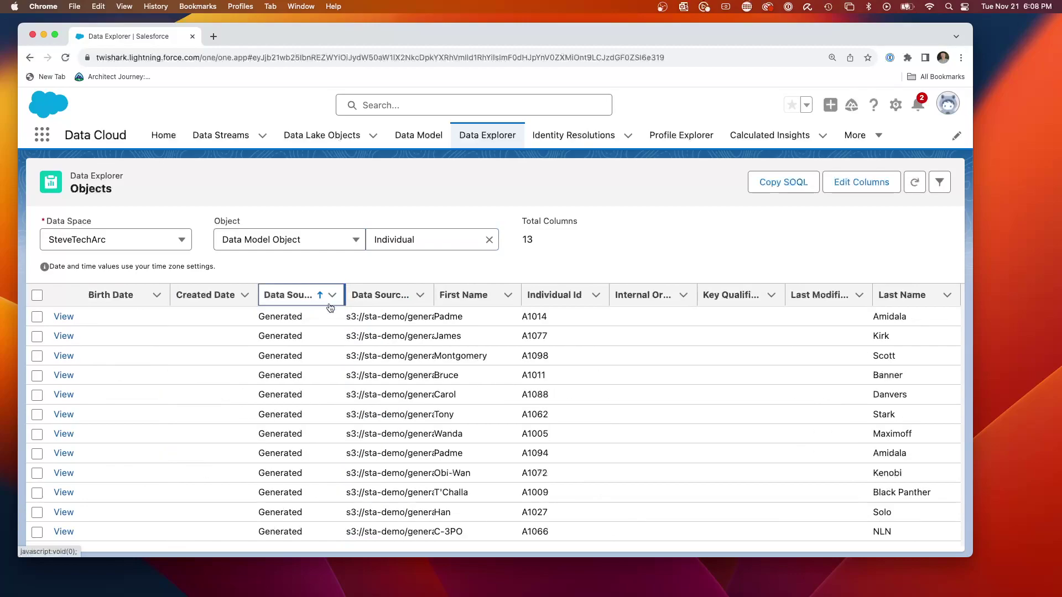
scroll(564, 403, "down", 5)
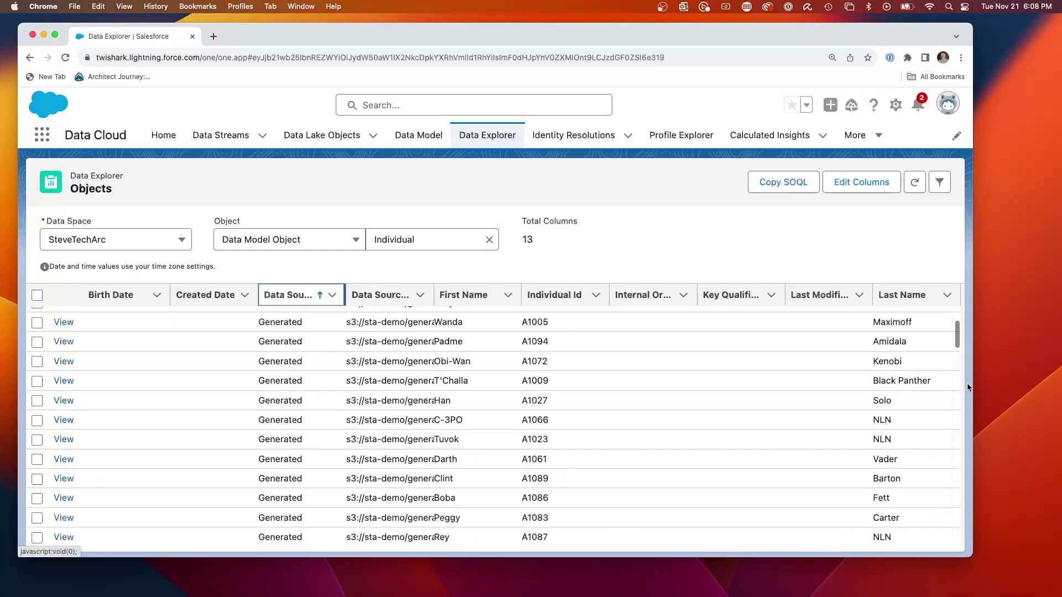
scroll(938, 394, "down", 5)
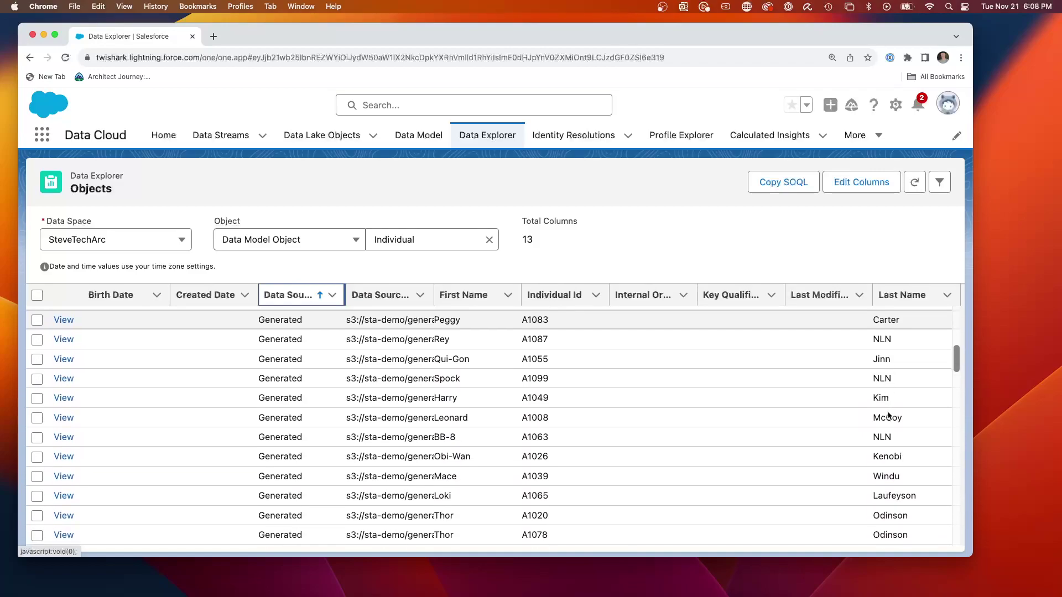
scroll(886, 417, "down", 3)
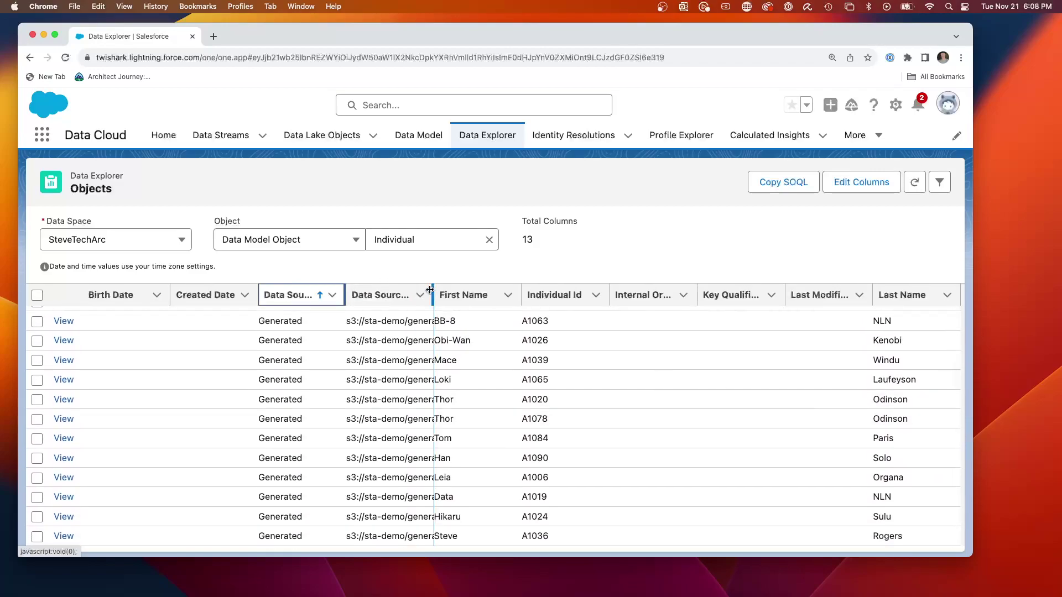
left_click_drag(433, 288, 541, 290)
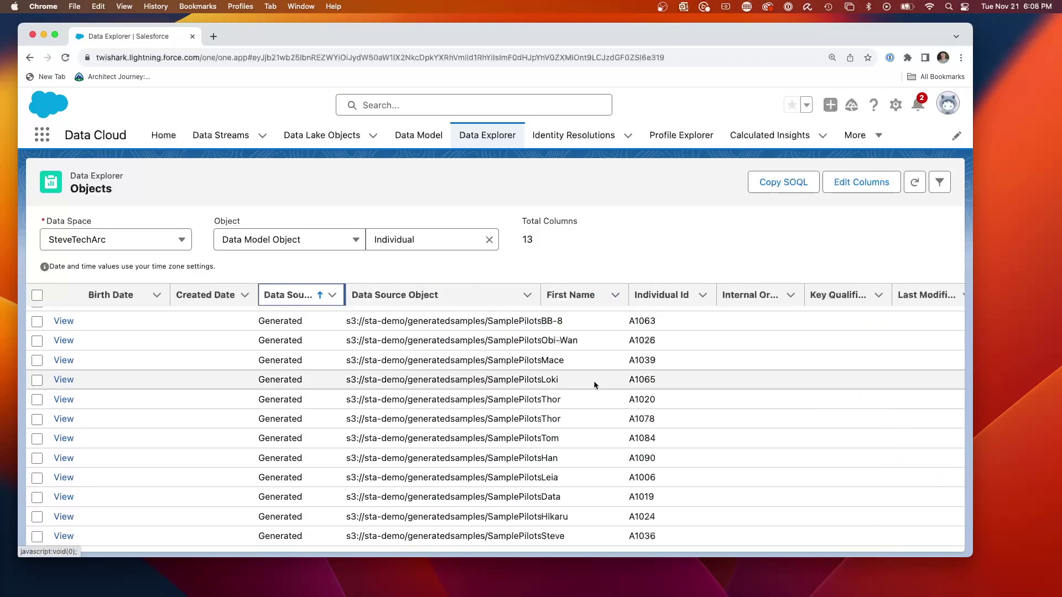
scroll(594, 385, "down", 2)
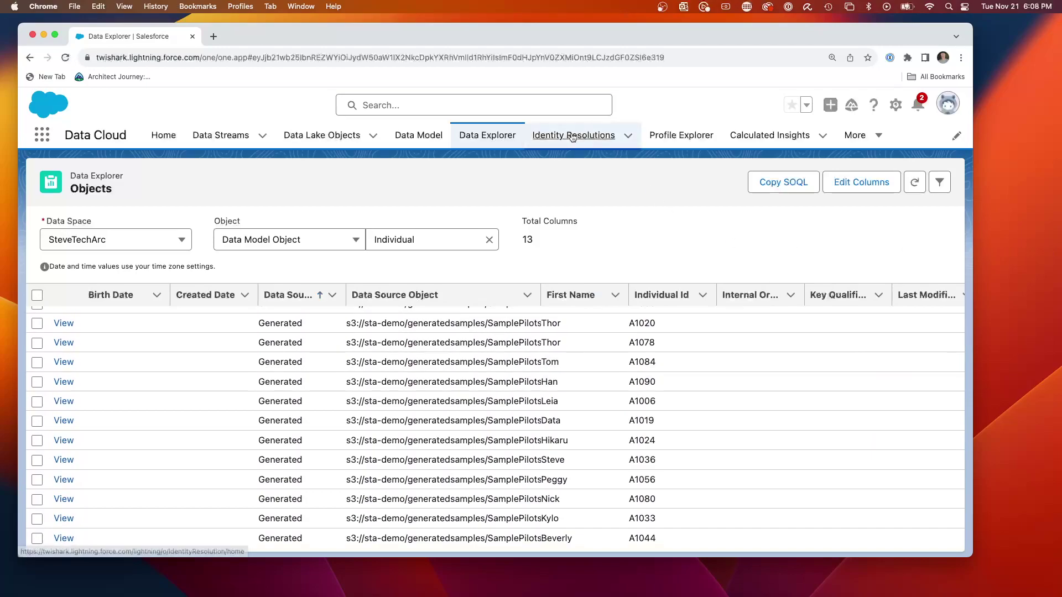
Open the Primary Rule Set identity resolution and scroll through its match and reconciliation rules.
left_click(583, 148)
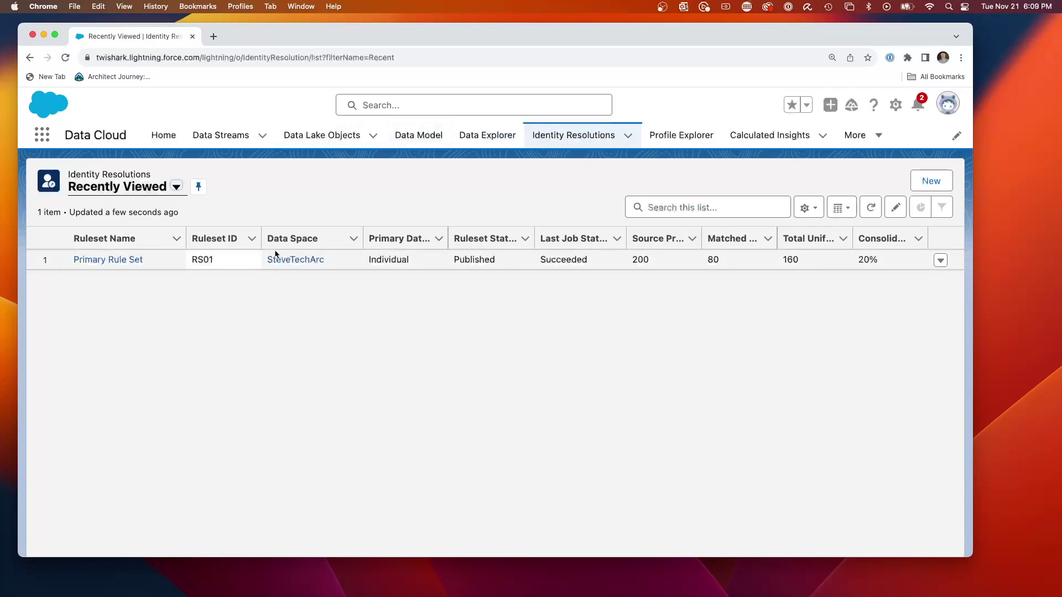
left_click(112, 260)
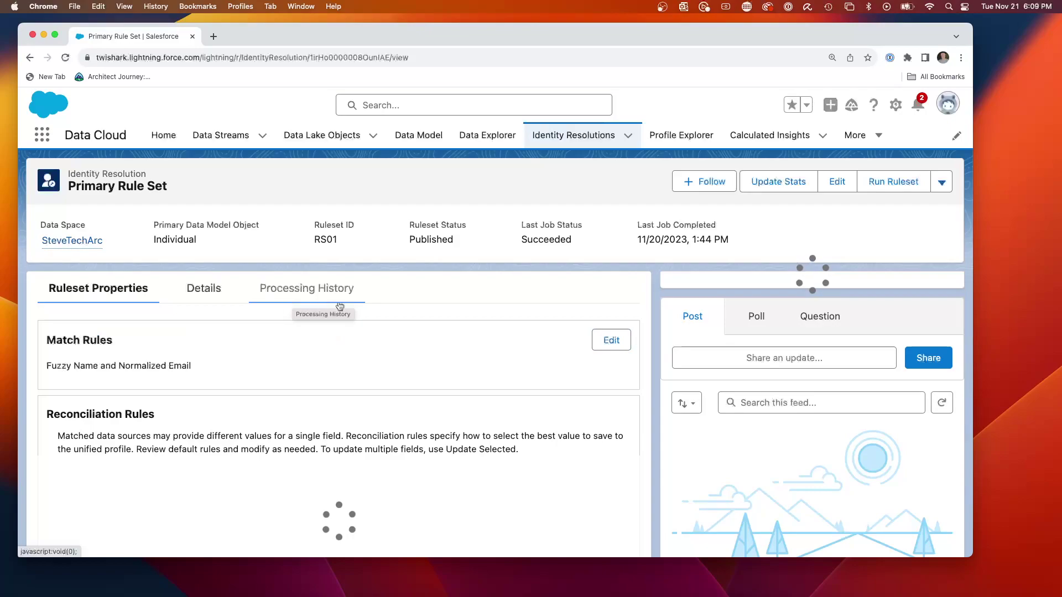
scroll(408, 340, "down", 1)
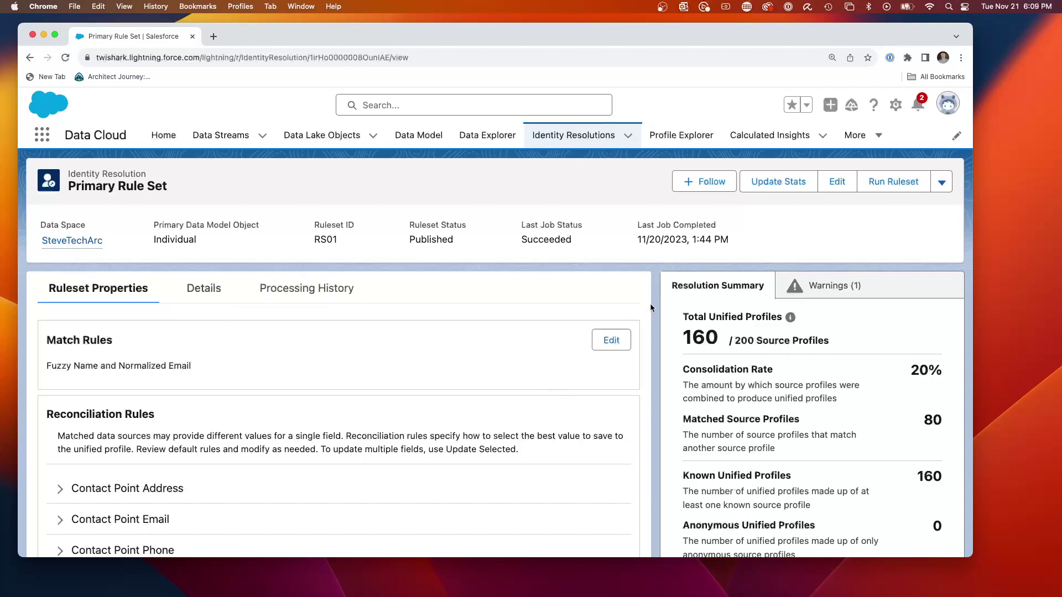
scroll(210, 291, "down", 1)
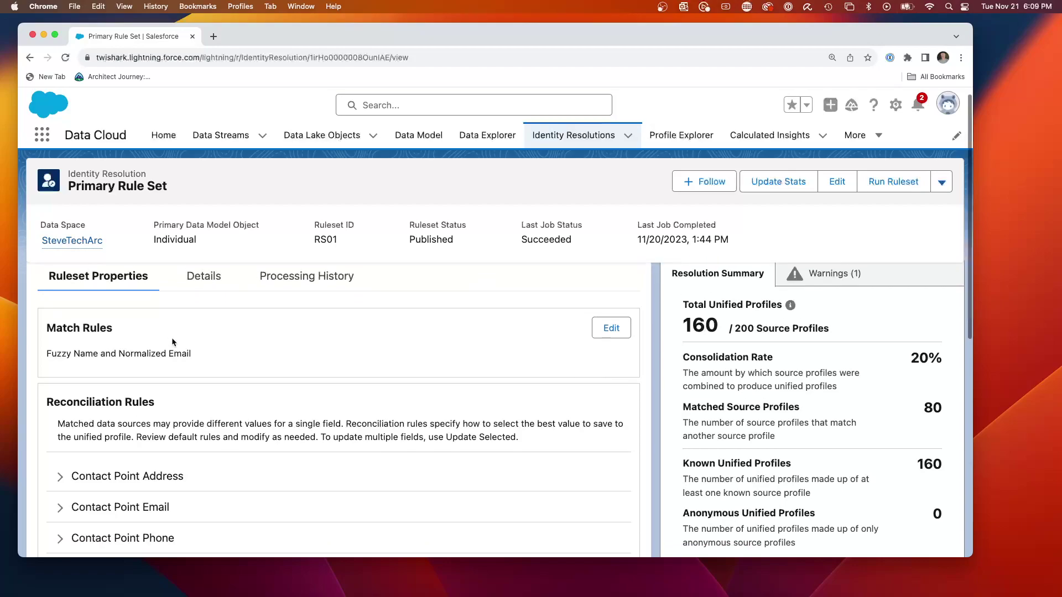
Check the Details summary (160 unified from 200 source profiles), then return to Ruleset Properties.
left_click(214, 271)
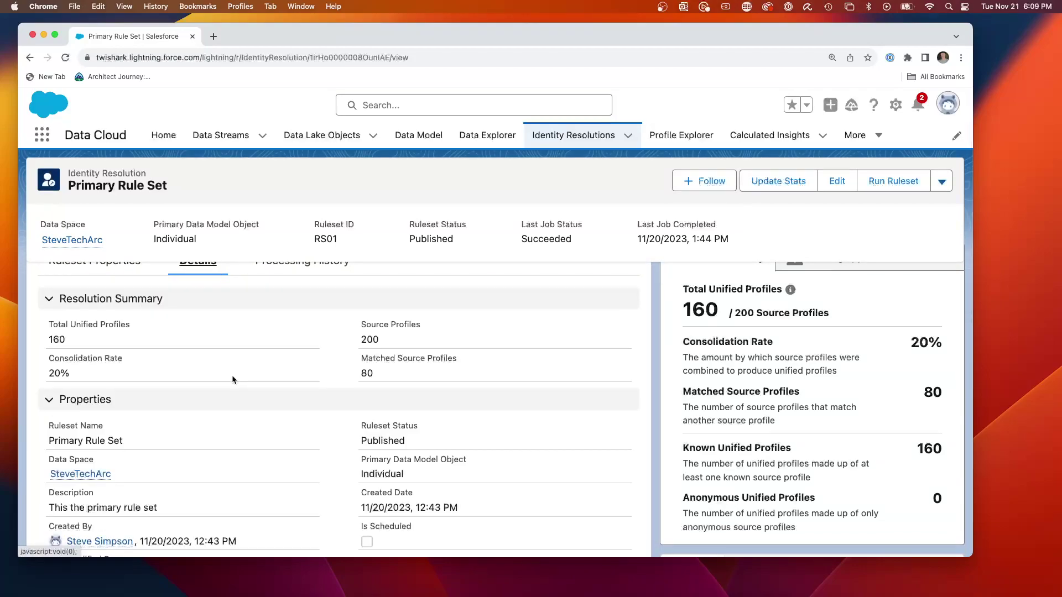
scroll(220, 372, "down", 1)
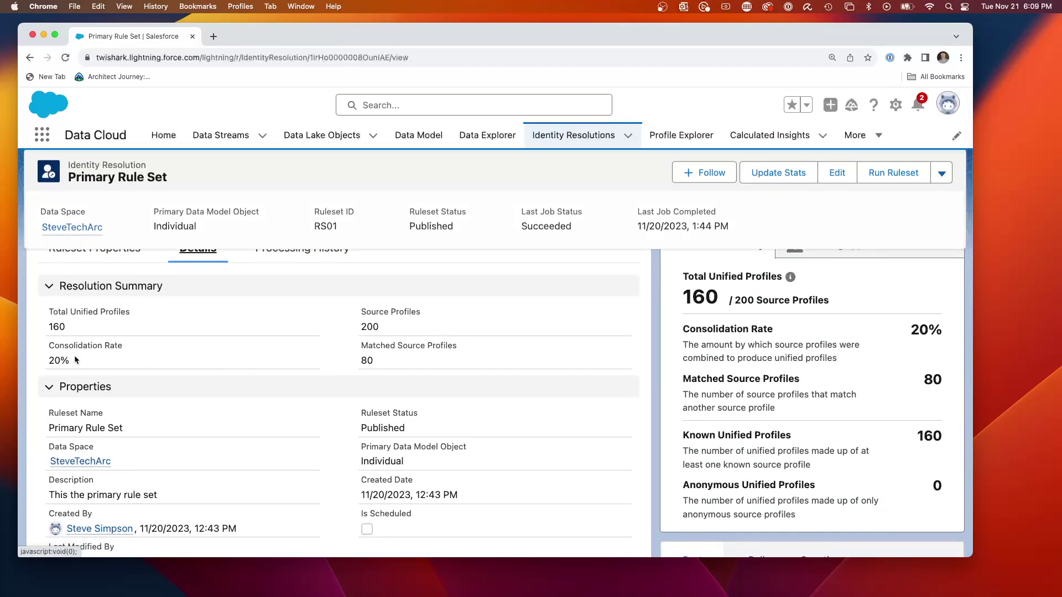
scroll(298, 359, "down", 1)
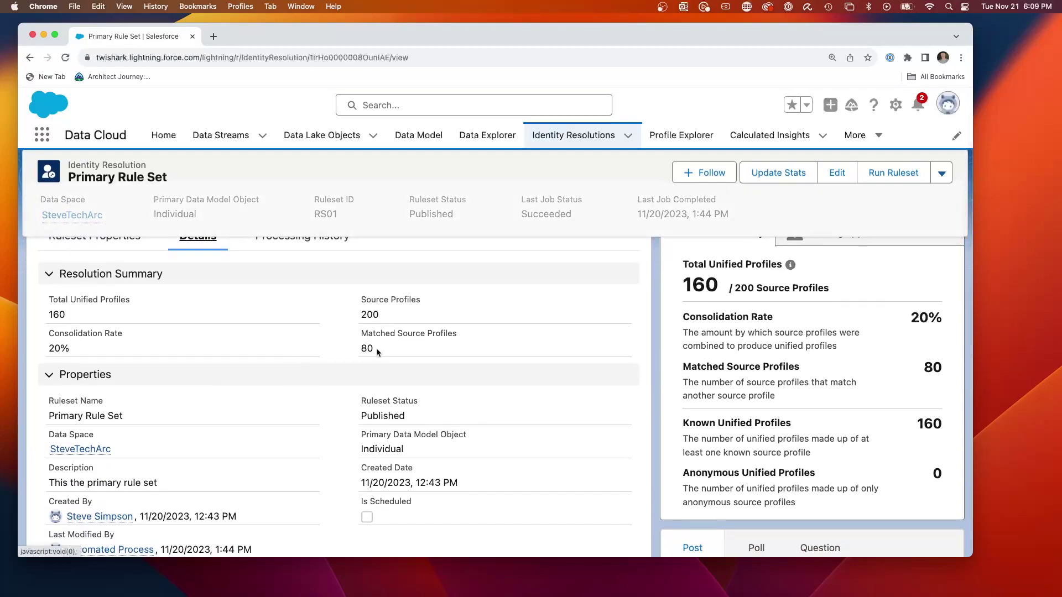
scroll(377, 348, "up", 3)
left_click(90, 296)
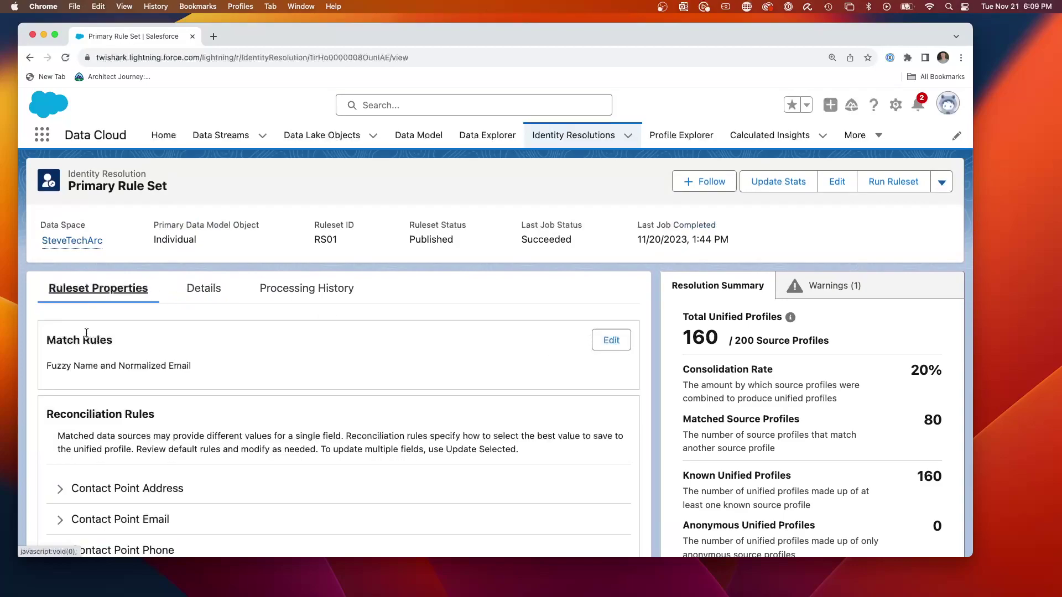
Open the Primary Rule Set's match-rule editor, exit it unsaved, and return to the Identity Resolutions list.
left_click(602, 350)
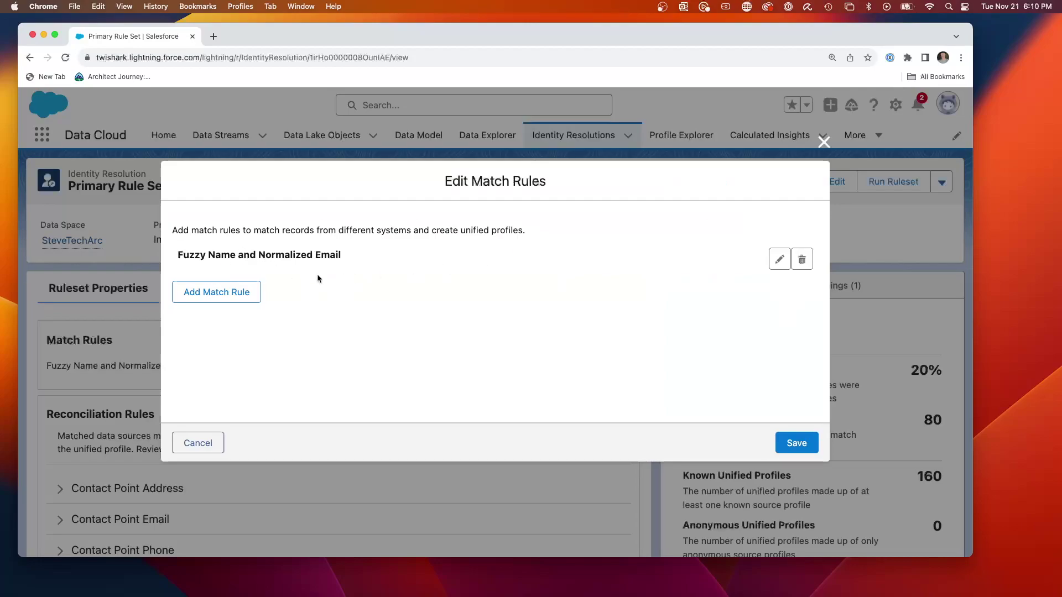
scroll(323, 283, "down", 1)
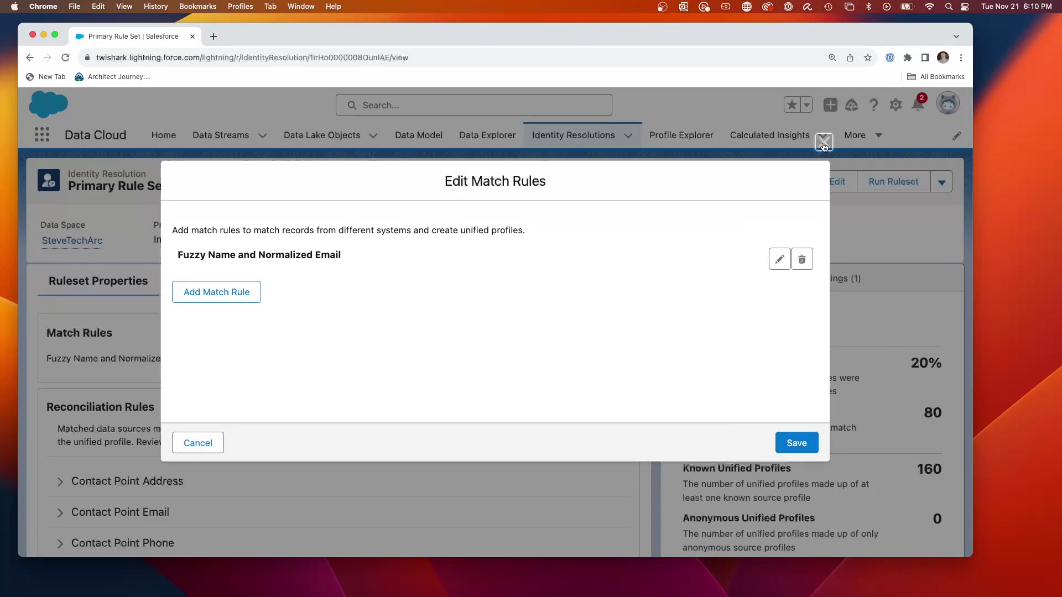
key("Escape")
left_click(573, 137)
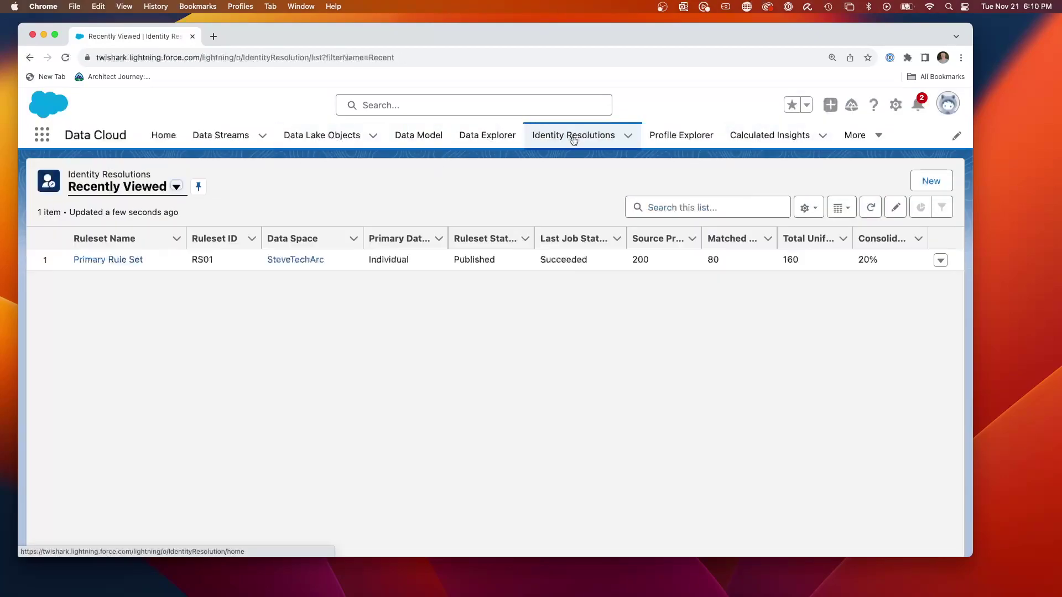
Start a new ruleset in SteveTechArc with Individual as primary object and Ruleset ID YRd.
left_click(929, 192)
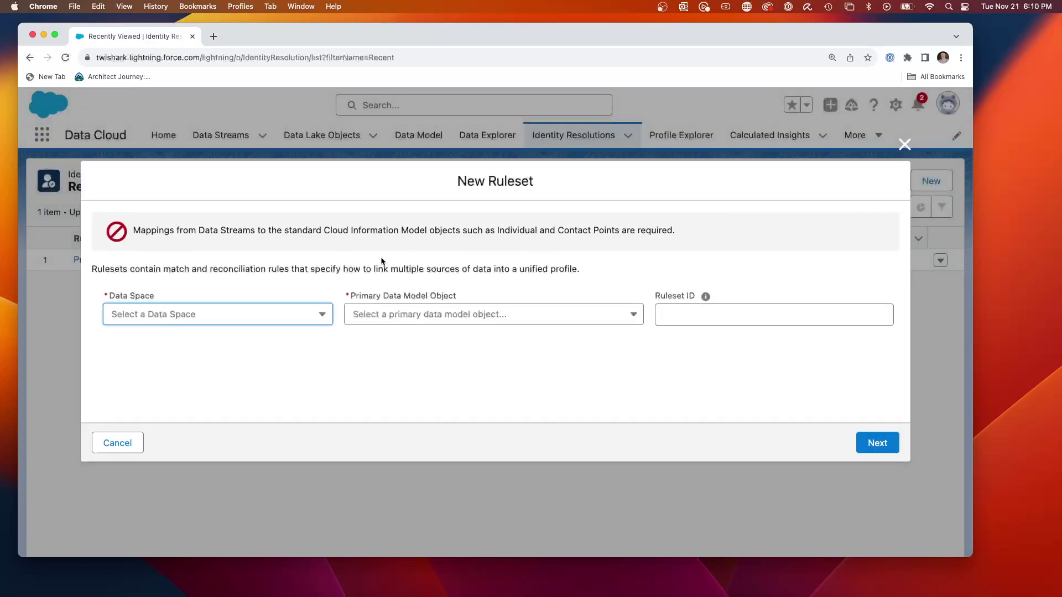
left_click(174, 323)
left_click(149, 366)
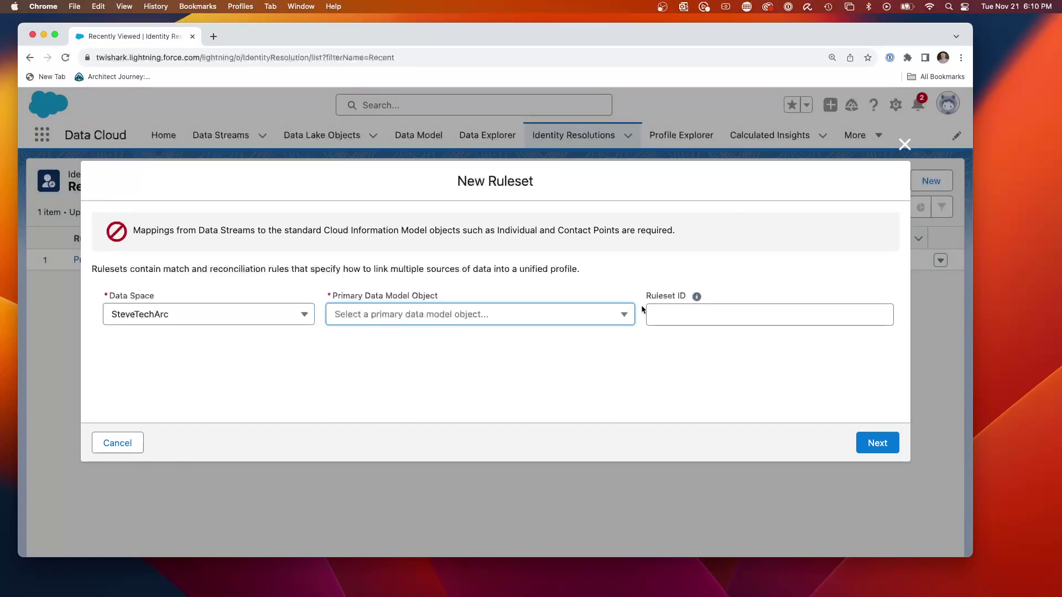
left_click(199, 313)
left_click(448, 274)
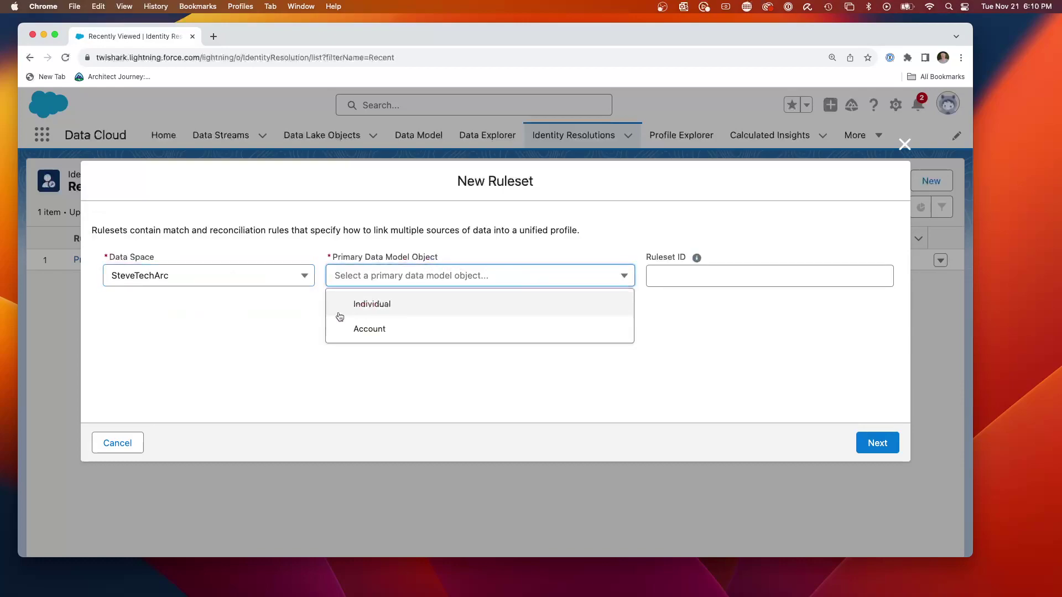
left_click(381, 306)
left_click(643, 280)
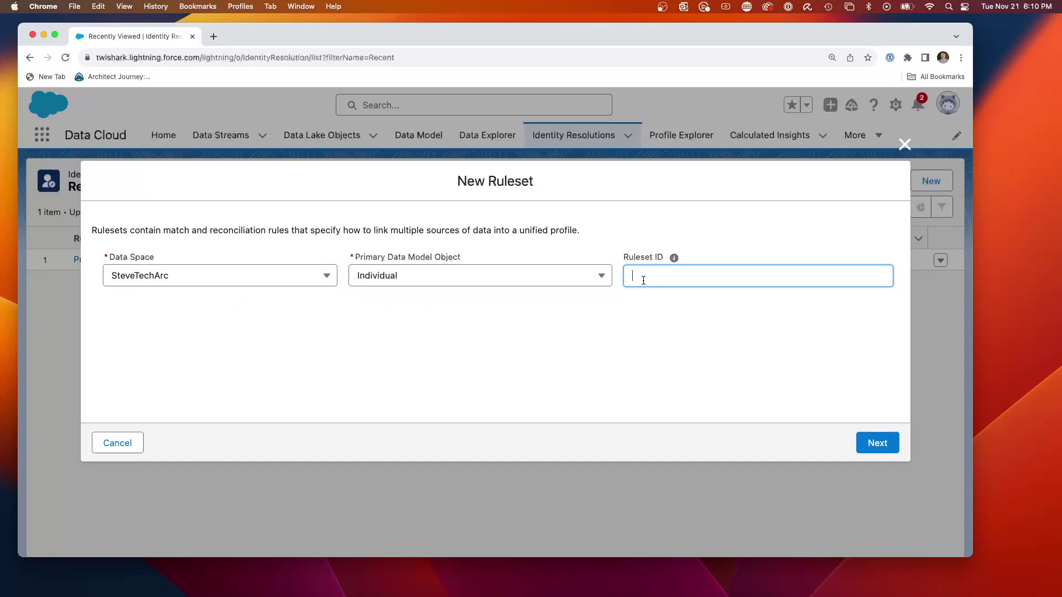
type("YRd")
left_click(858, 437)
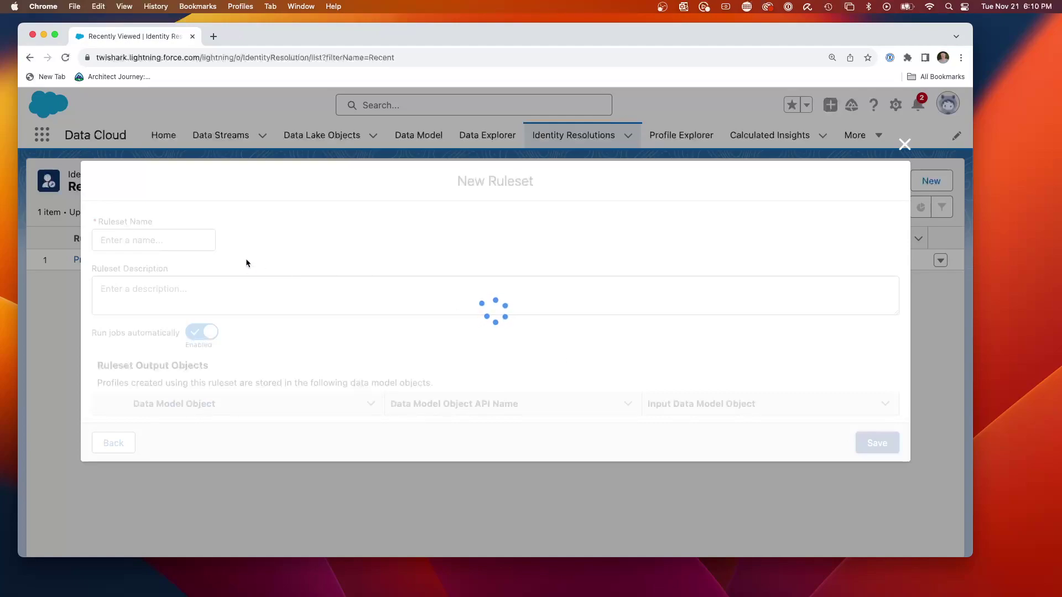
Name the ruleset Test and save it.
left_click(179, 238)
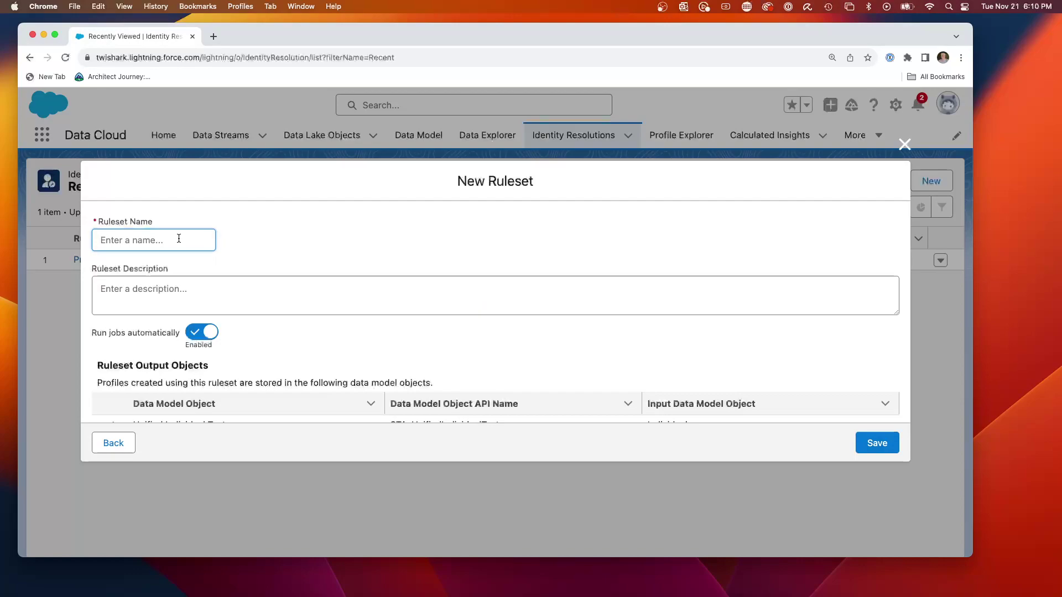
type("Test")
key("Tab")
scroll(224, 283, "down", 3)
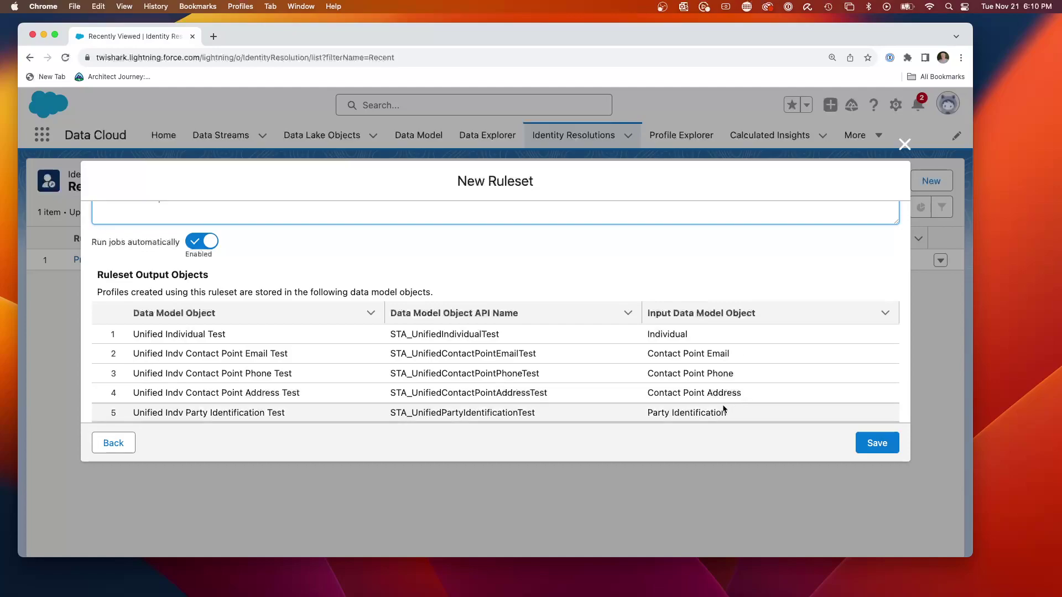
scroll(719, 411, "up", 2)
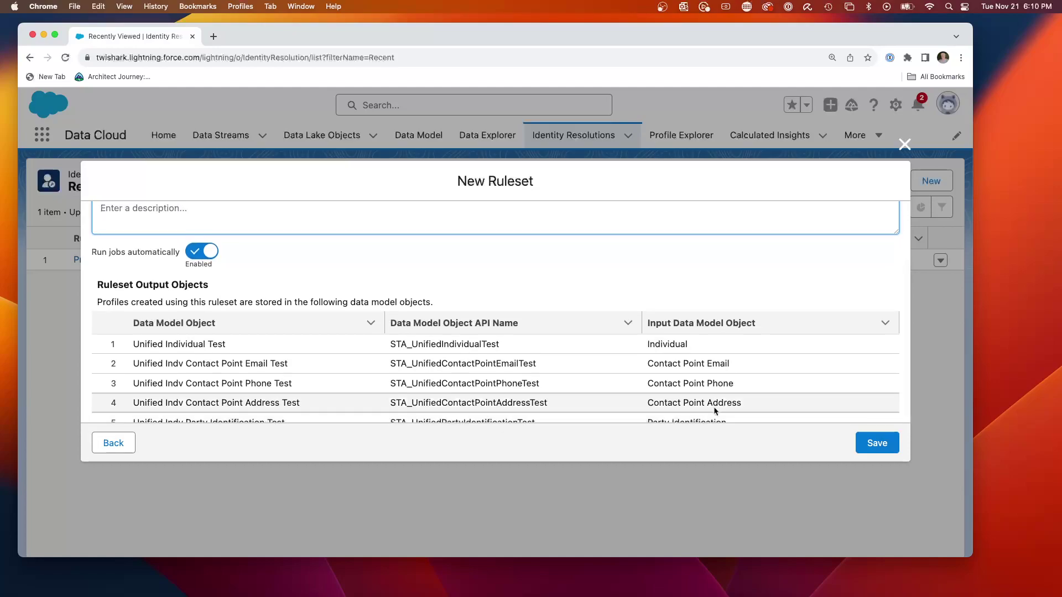
scroll(719, 410, "down", 2)
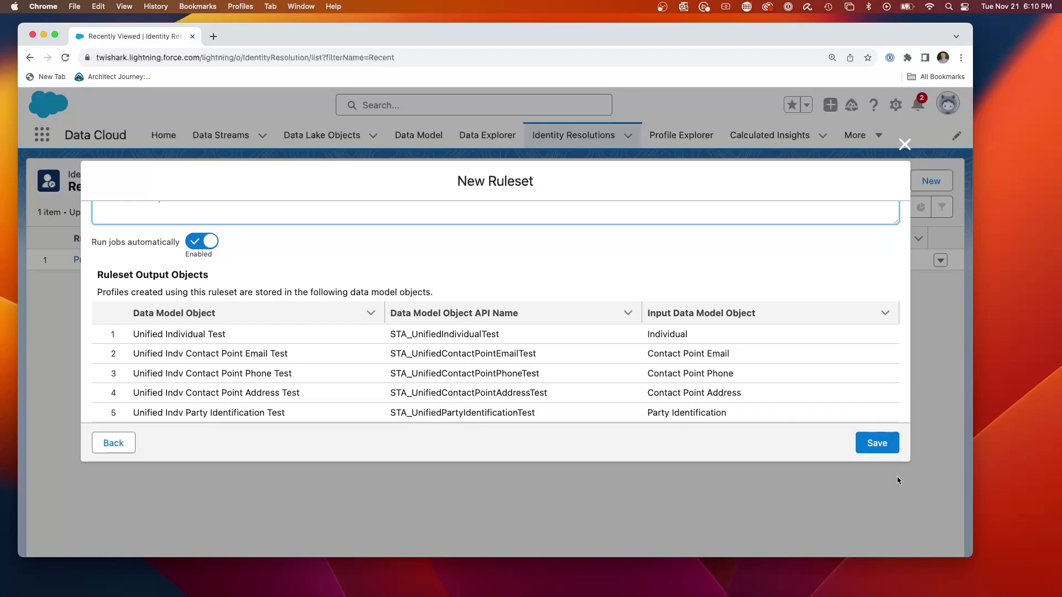
left_click(885, 445)
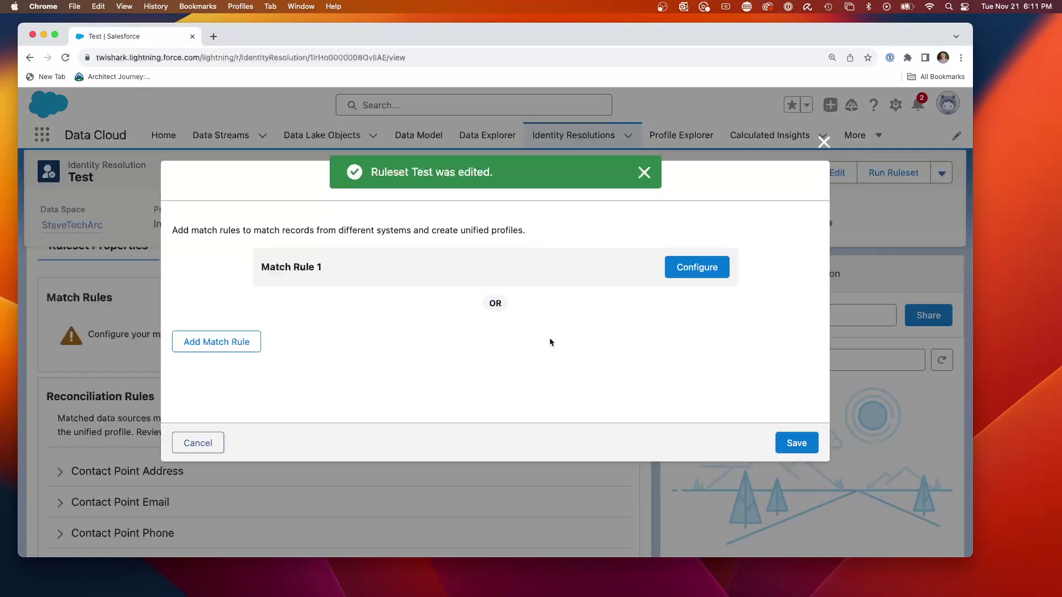
Configure Match Rule 1 as a Custom Rule and continue to its criteria.
left_click(695, 268)
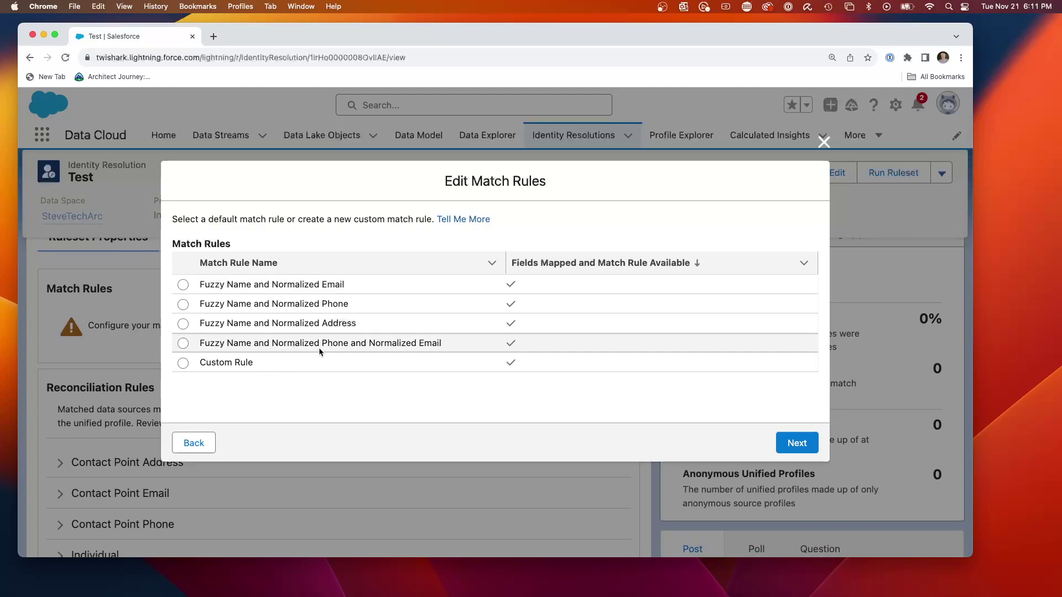
left_click(183, 362)
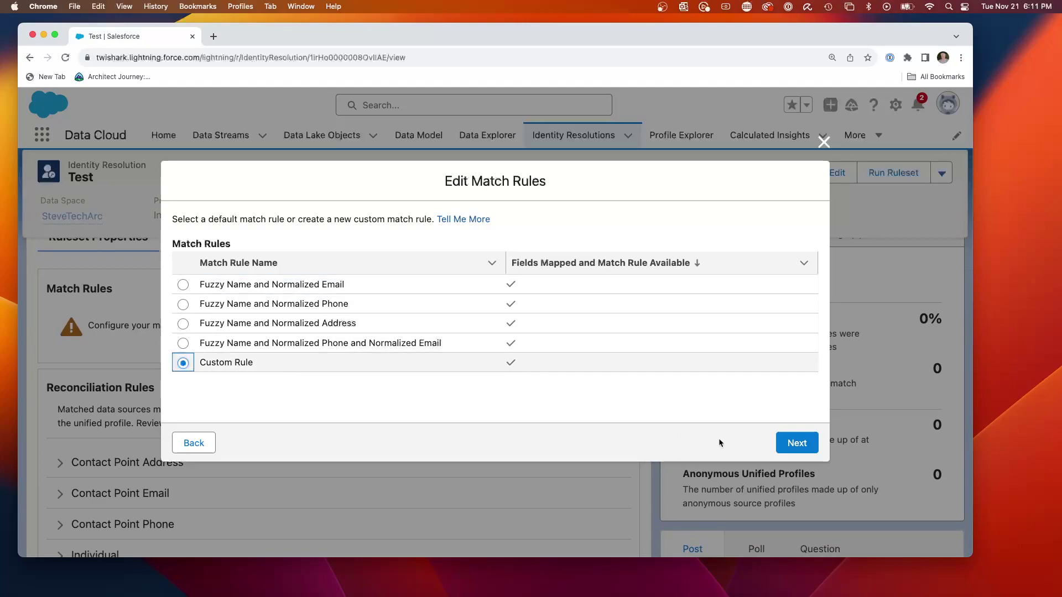
left_click(795, 445)
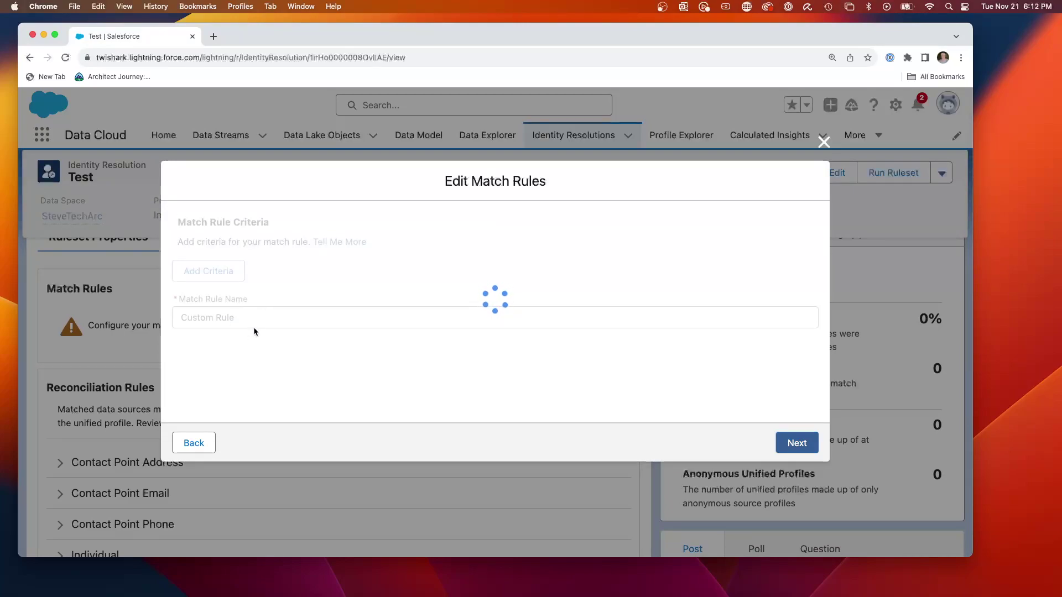
Pick Contact Point Email / Email Address as criterion, leave Match Method empty, and close unsaved.
left_click(281, 279)
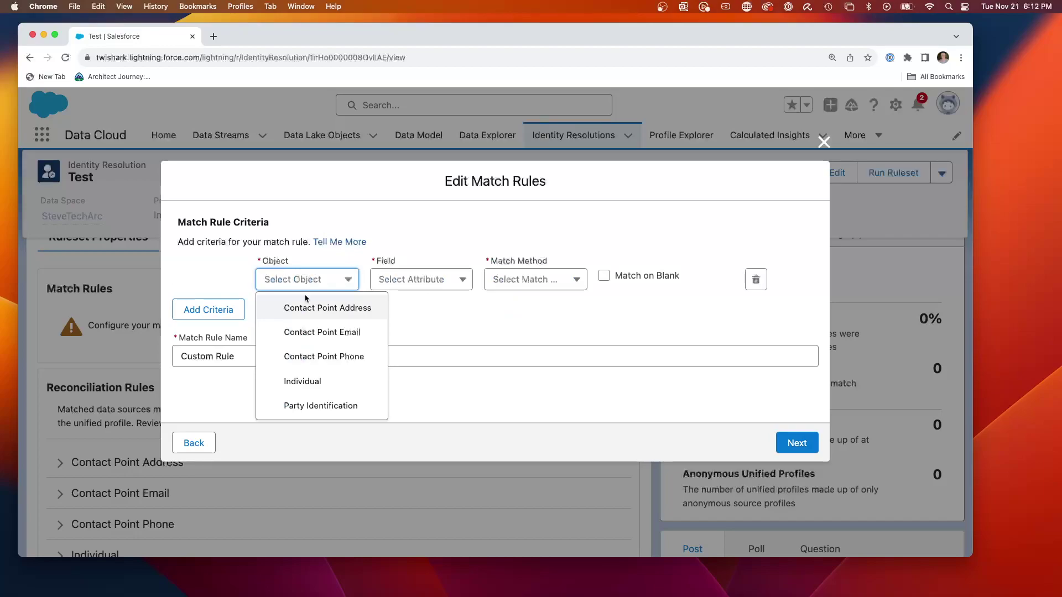
left_click(324, 308)
left_click(424, 281)
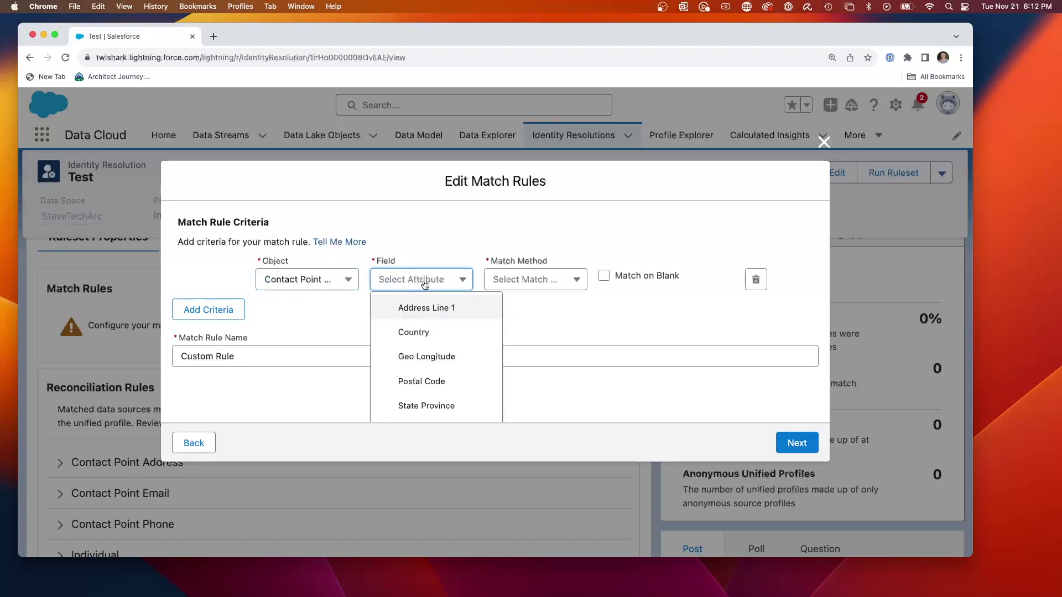
left_click(346, 279)
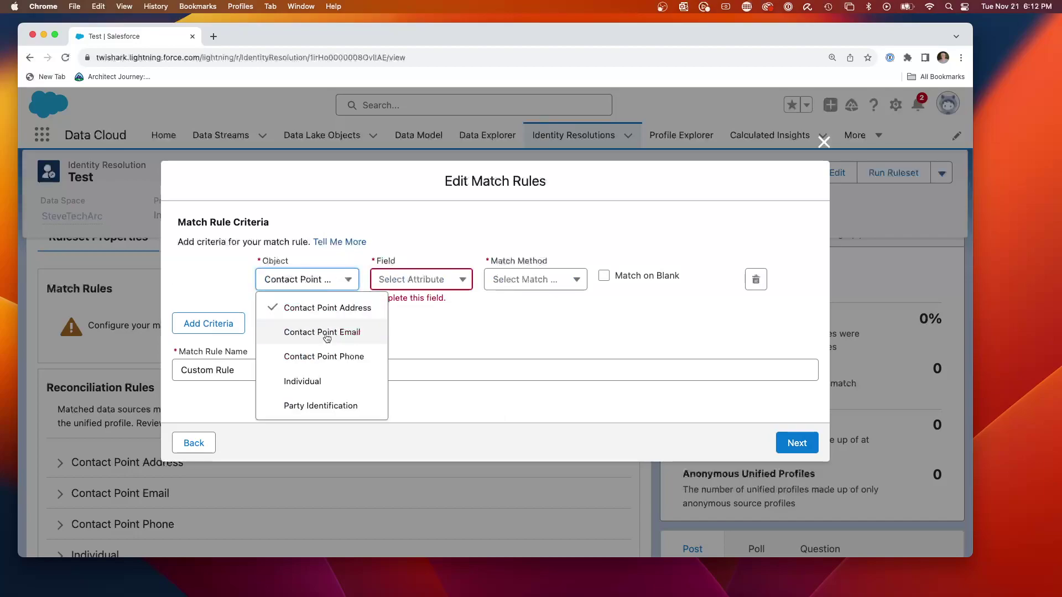
left_click(327, 334)
left_click(420, 279)
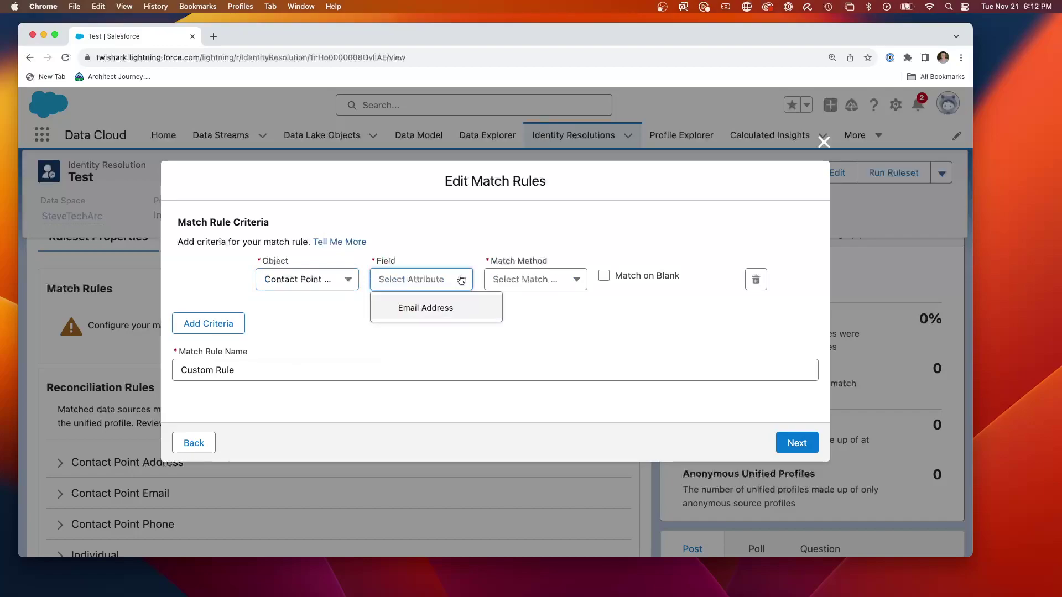
left_click(442, 306)
left_click(532, 285)
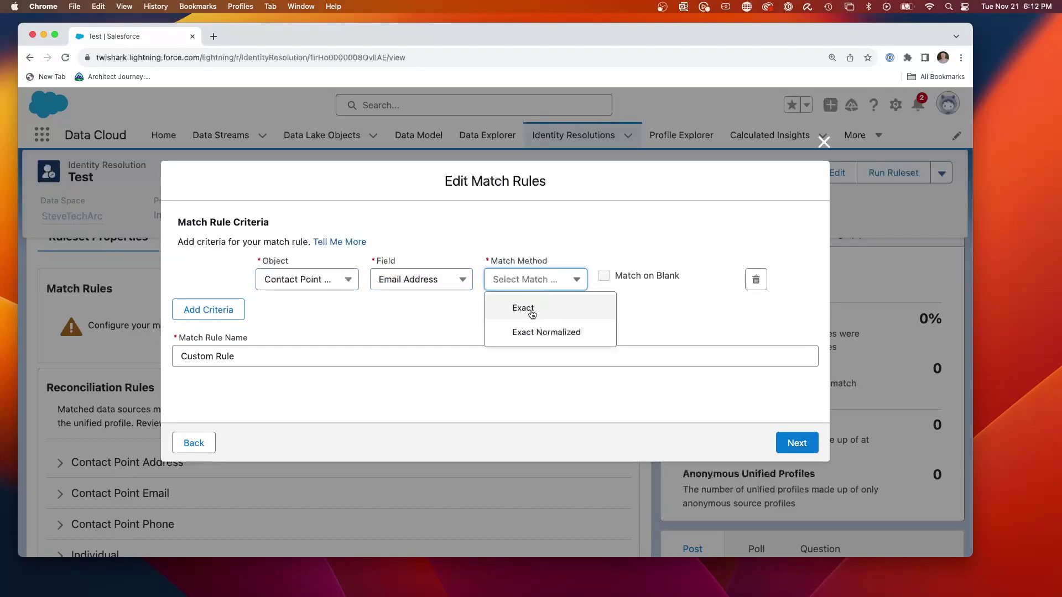
left_click(760, 315)
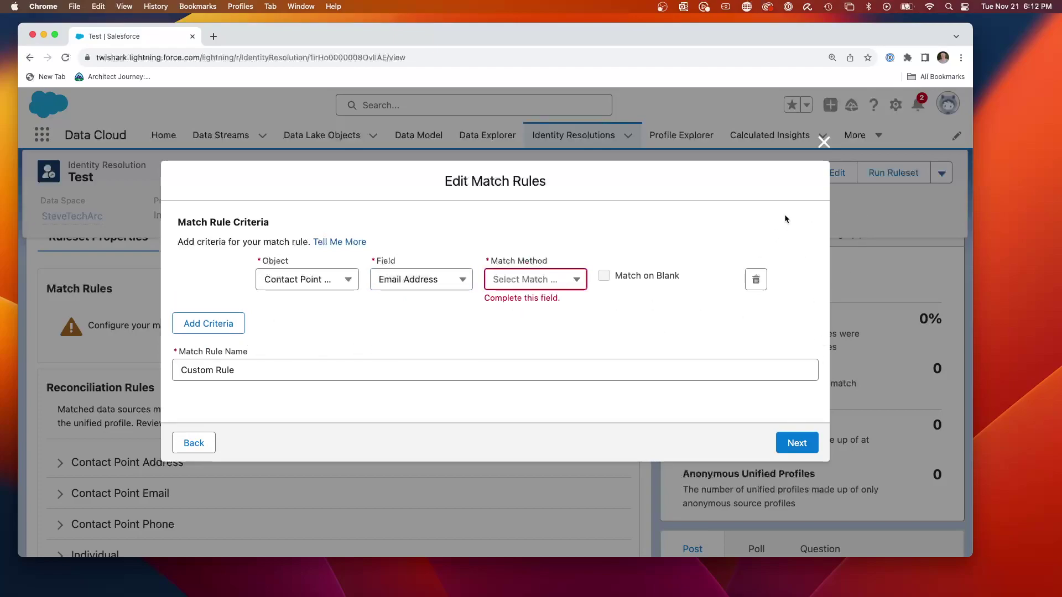
left_click(824, 143)
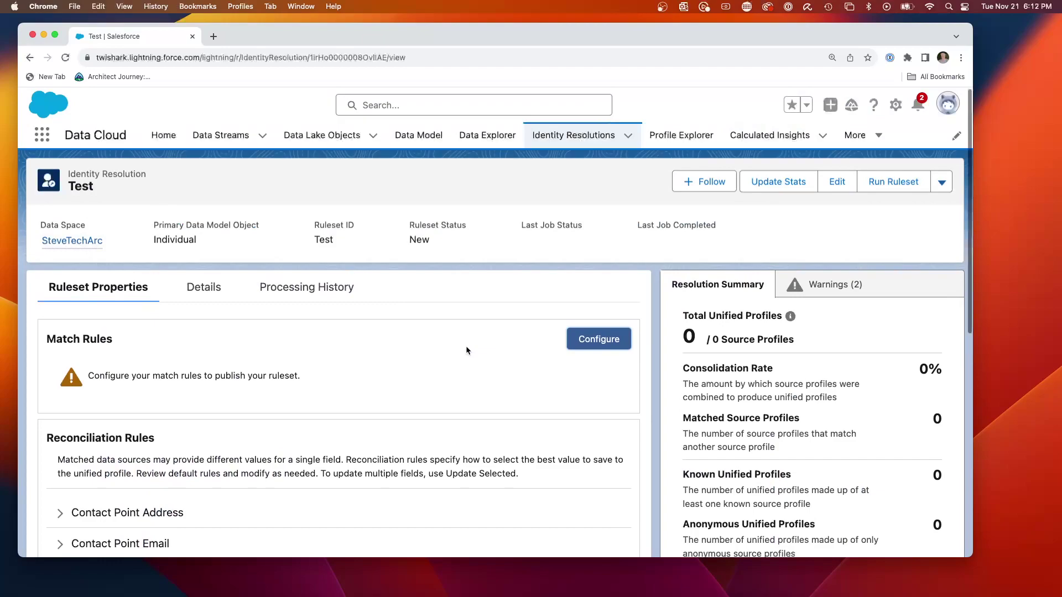
Scroll through the Test ruleset's Reconciliation Rules, then return to the Identity Resolutions list.
scroll(216, 370, "down", 3)
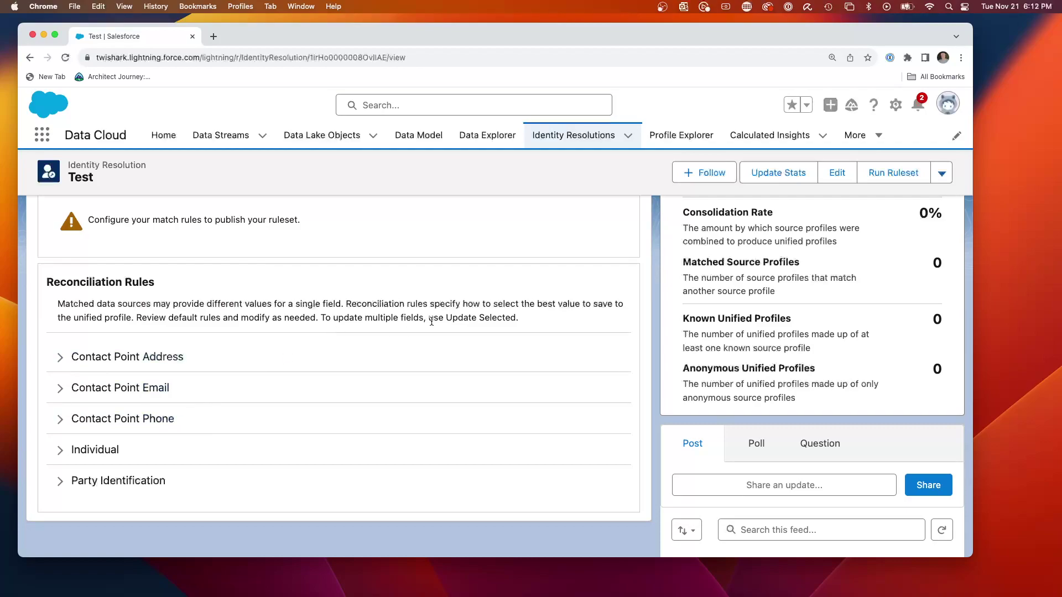
scroll(609, 289, "up", 2)
left_click(570, 137)
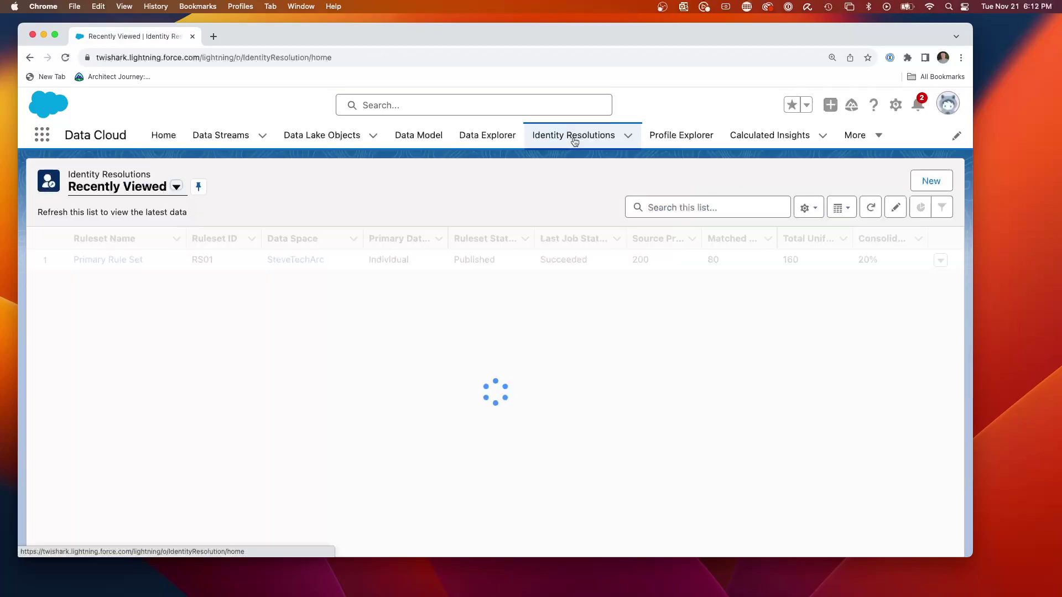
Open Primary Rule Set and save its Fuzzy Name and Normalized Email match rules unchanged.
left_click(86, 282)
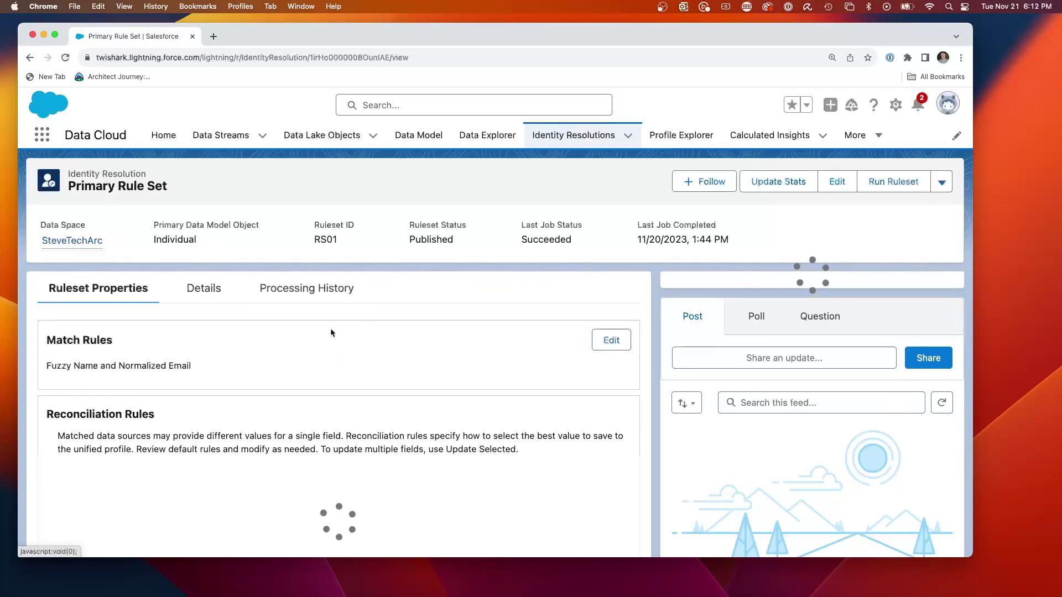
left_click(611, 340)
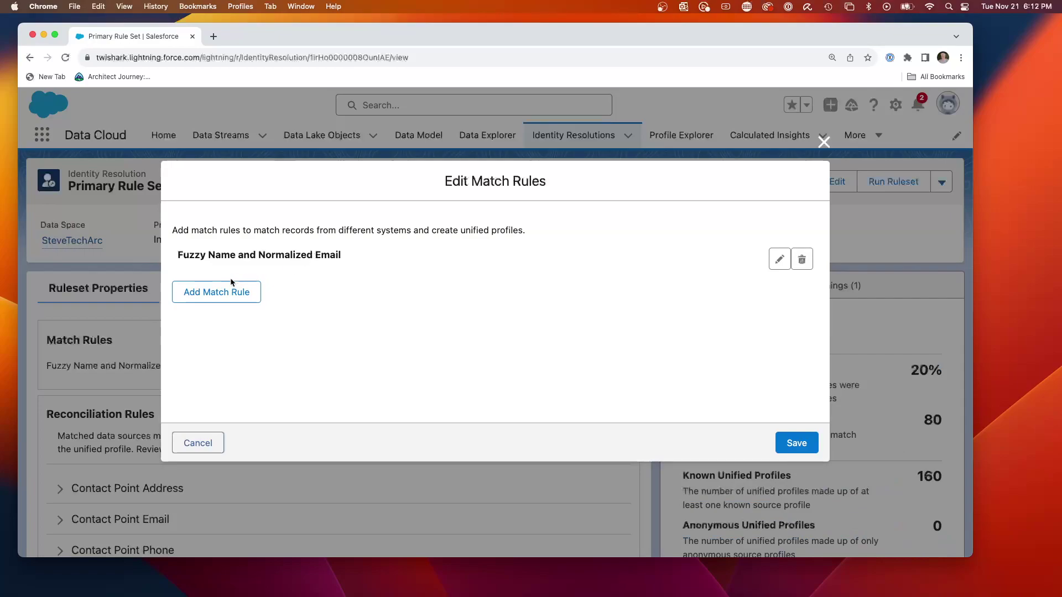
left_click(797, 443)
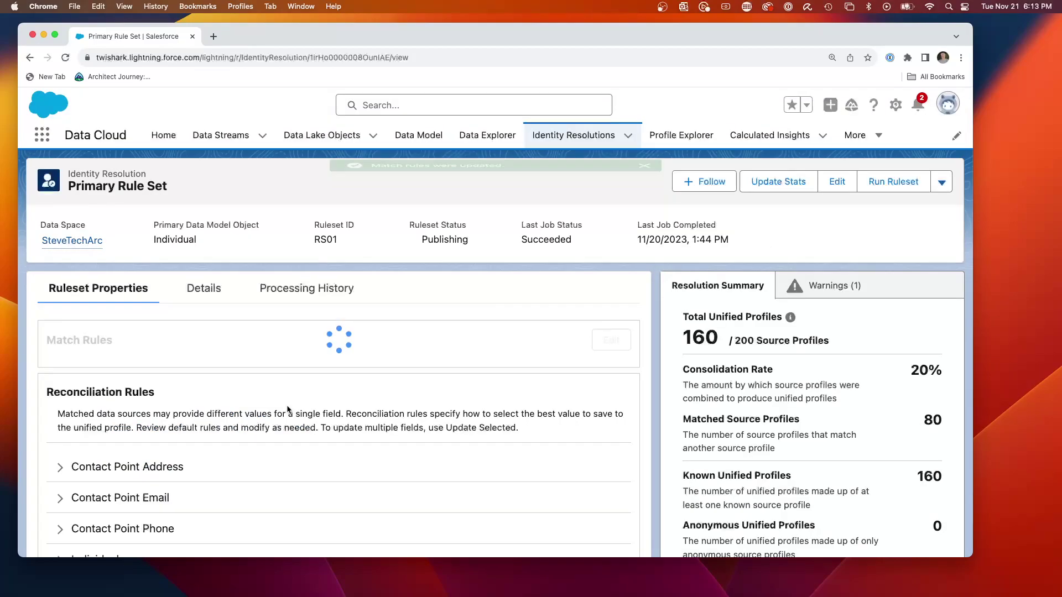
scroll(226, 412, "down", 3)
scroll(226, 412, "down", 1)
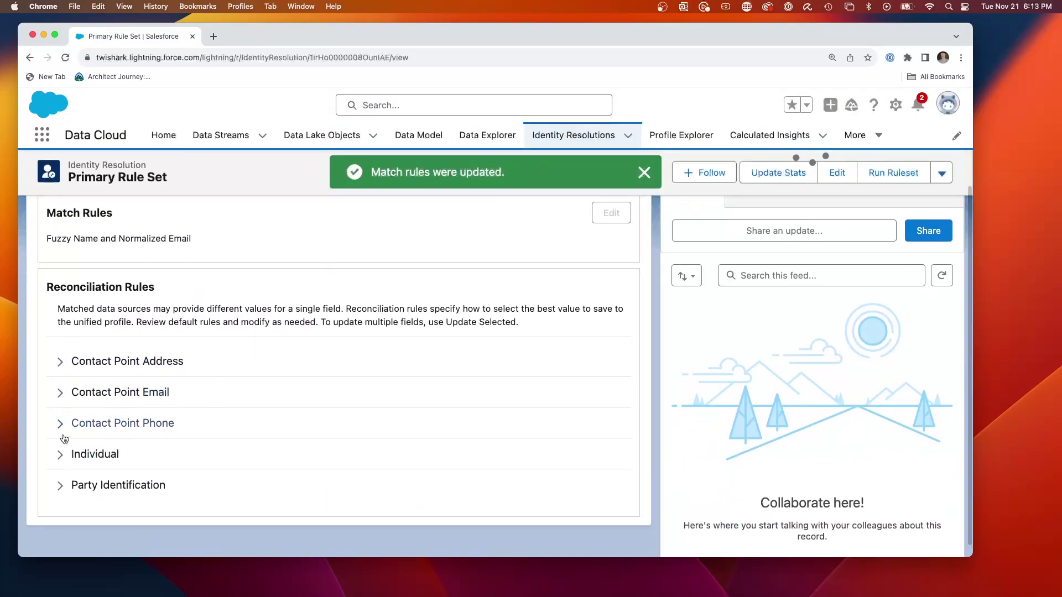
Expand the Individual reconciliation rules and scroll through its fields.
left_click(63, 454)
scroll(177, 440, "down", 8)
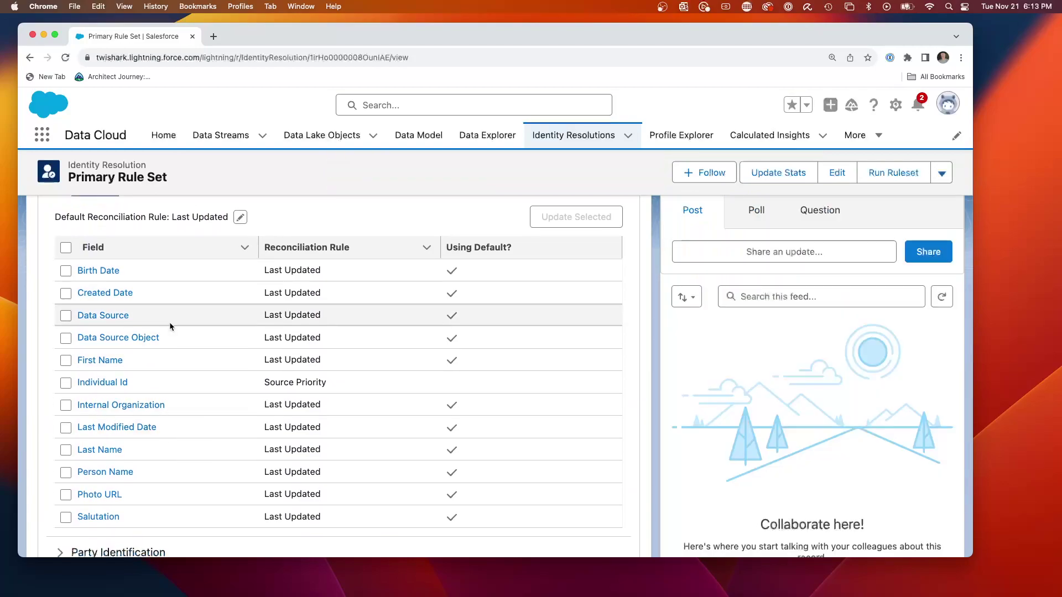
scroll(190, 326, "up", 3)
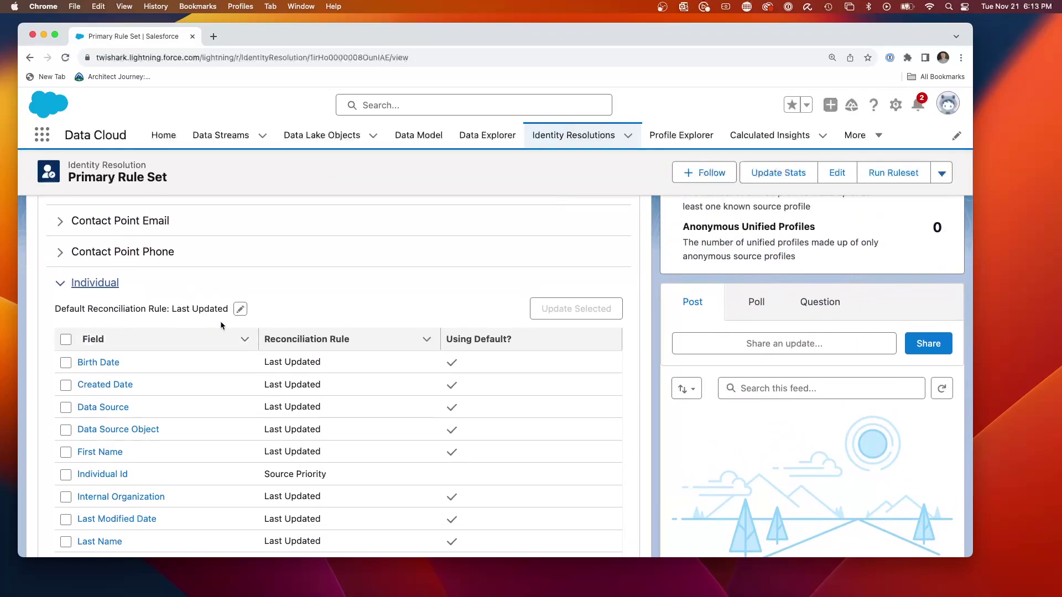
scroll(327, 346, "down", 1)
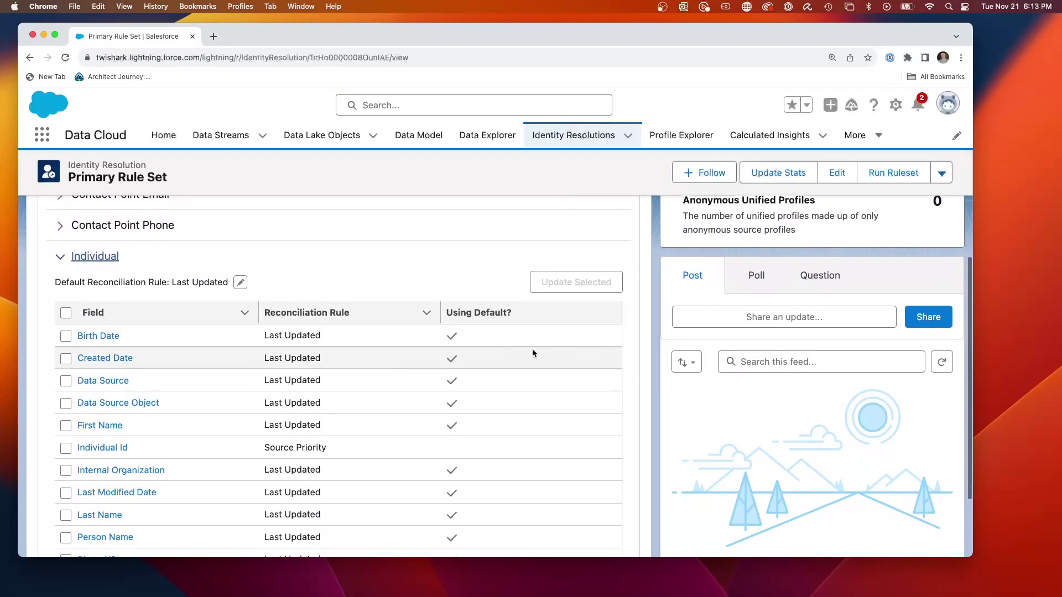
scroll(360, 399, "down", 1)
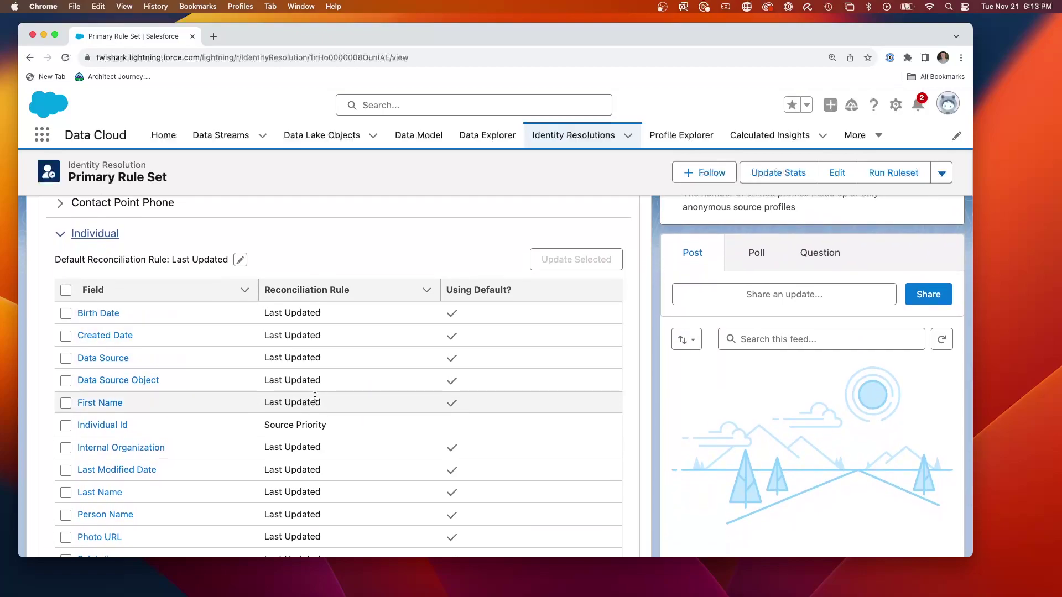
scroll(315, 397, "down", 2)
scroll(315, 397, "down", 1)
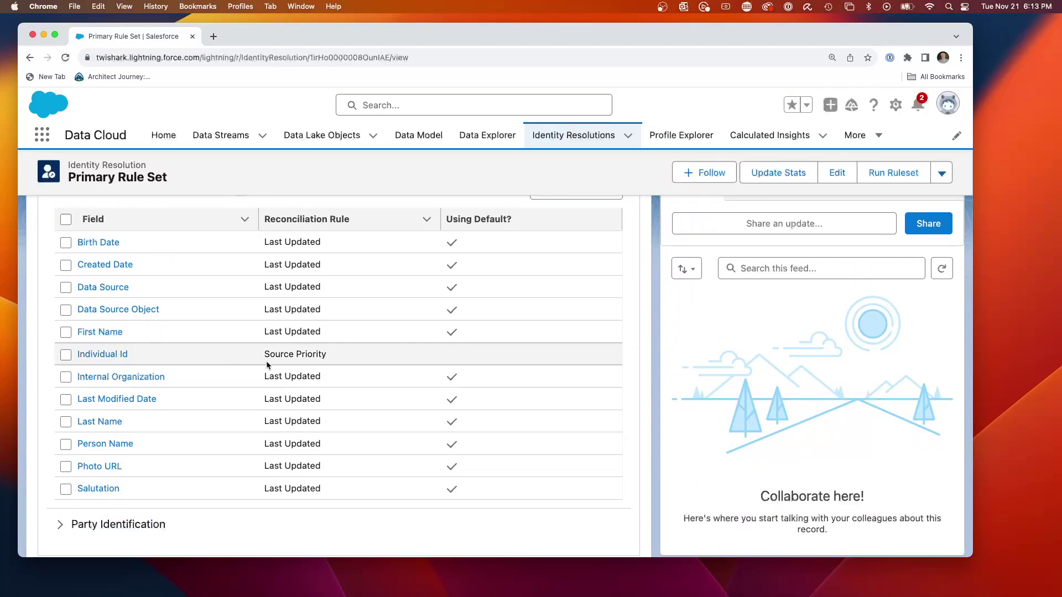
Select the Individual Id row to confirm it uses Source Priority while others use Last Updated.
key("Tab")
left_click(65, 356)
left_click(330, 354)
scroll(330, 355, "down", 1)
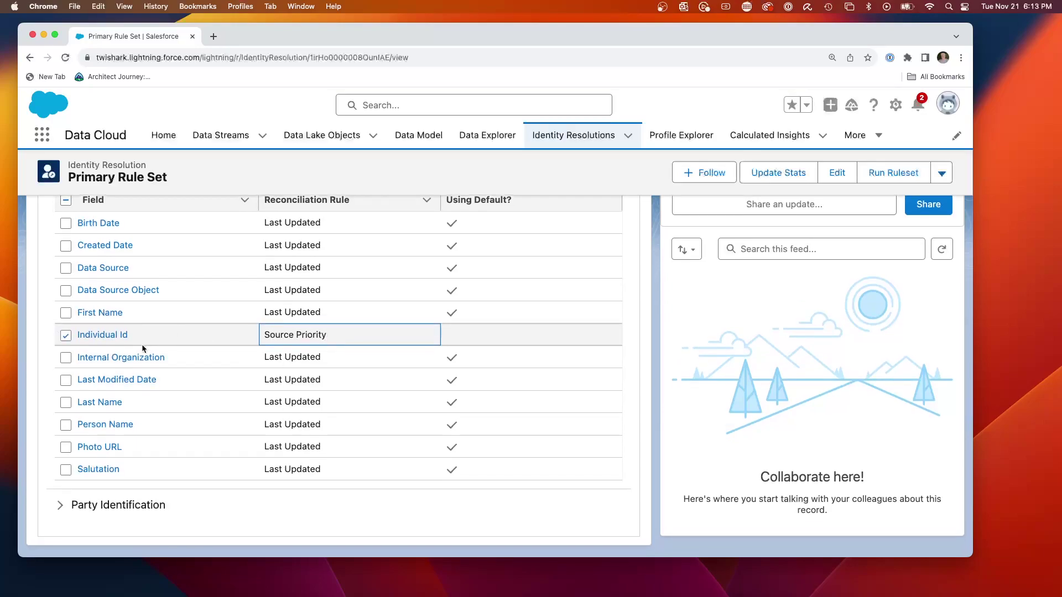
scroll(138, 382, "up", 2)
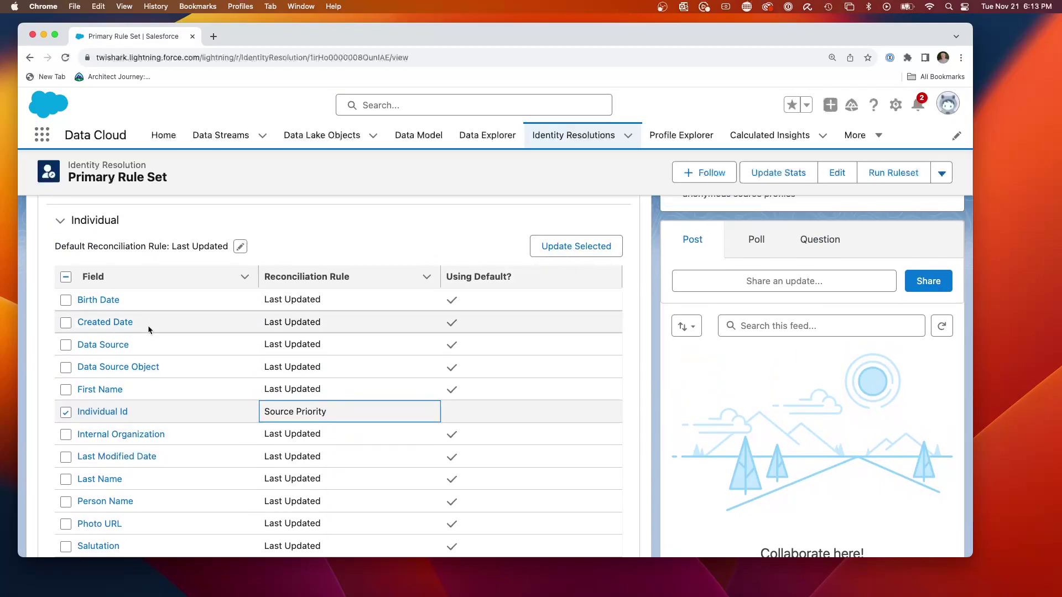
scroll(150, 331, "down", 2)
scroll(149, 331, "up", 5)
scroll(149, 331, "down", 3)
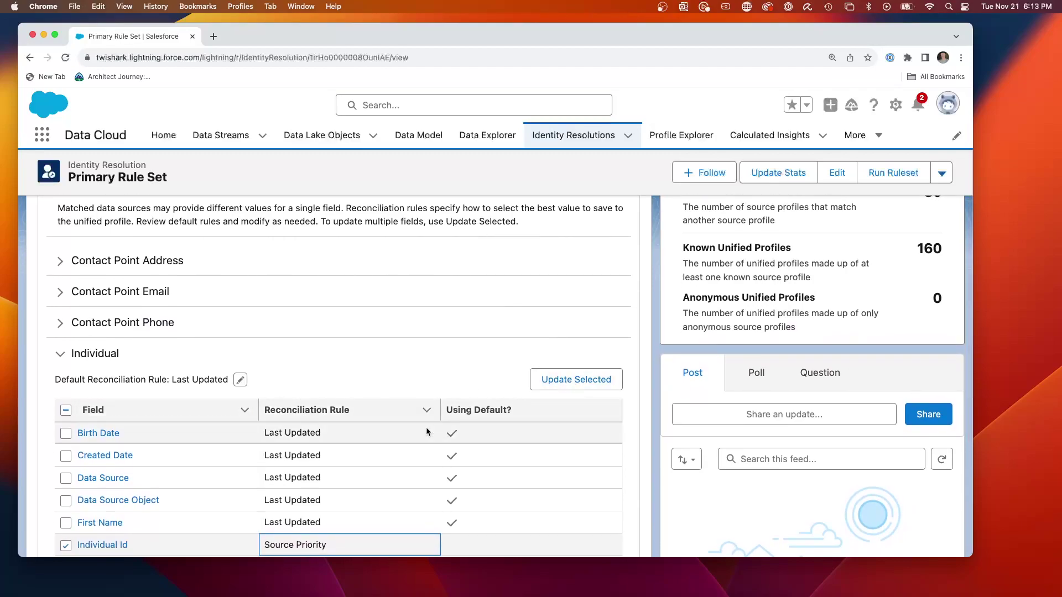
Review the Party Identification reconciliation rules, then re-expand the Individual section.
left_click(62, 354)
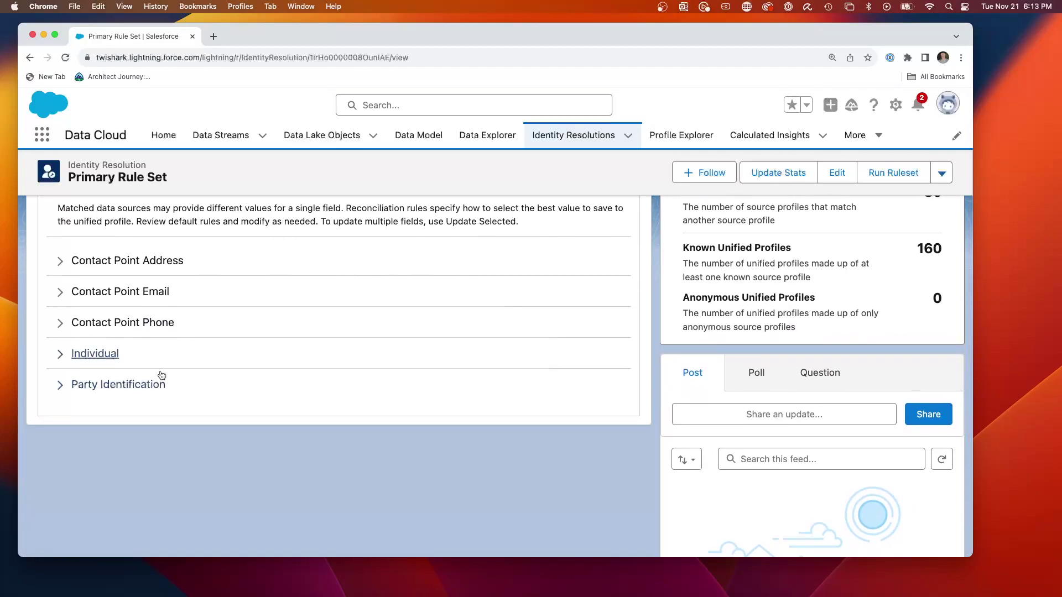
left_click(60, 386)
scroll(187, 387, "down", 3)
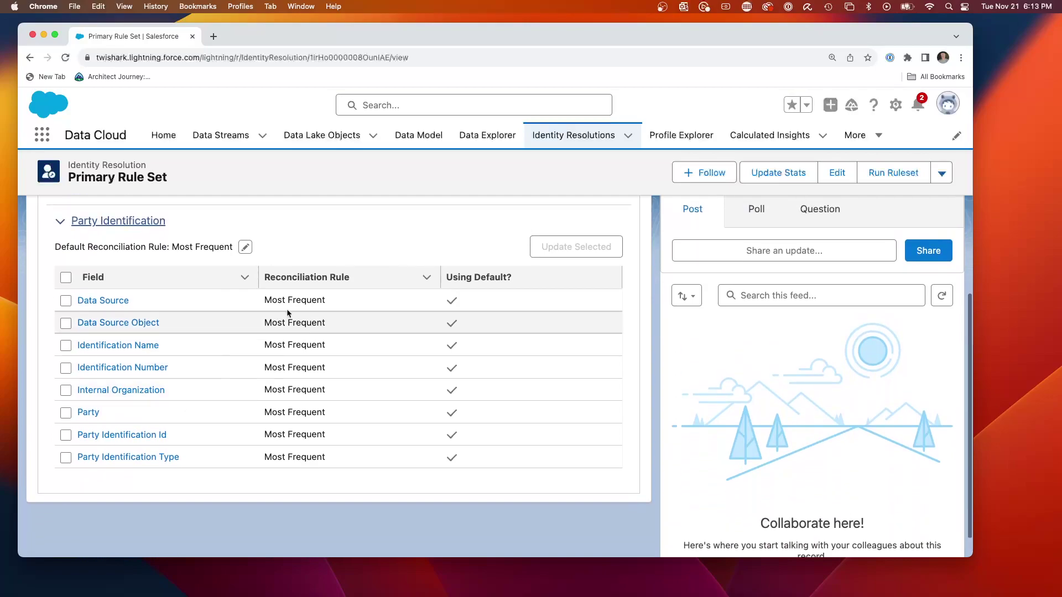
scroll(241, 372, "up", 1)
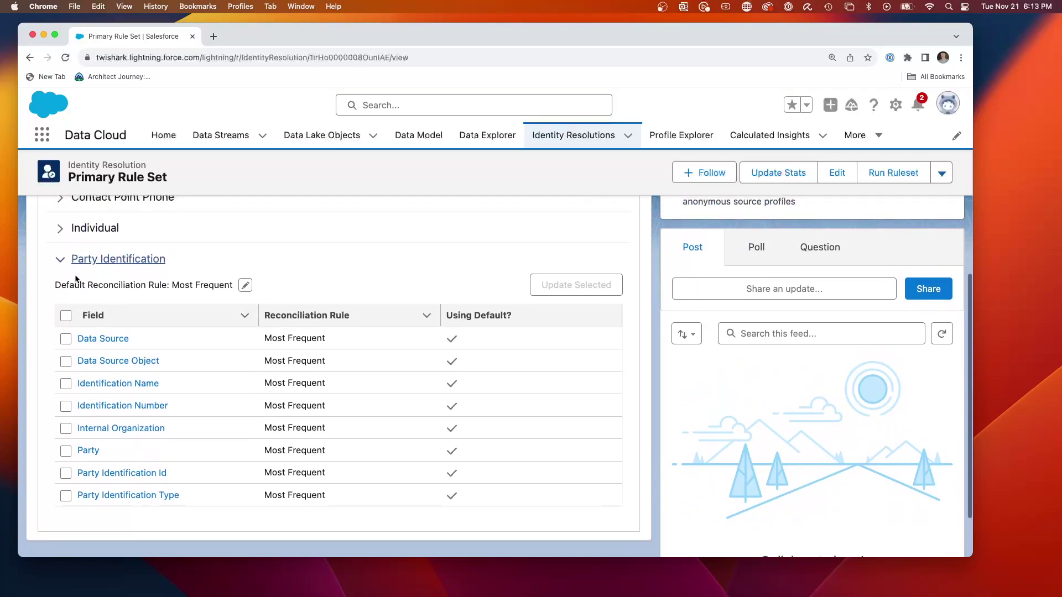
left_click(59, 260)
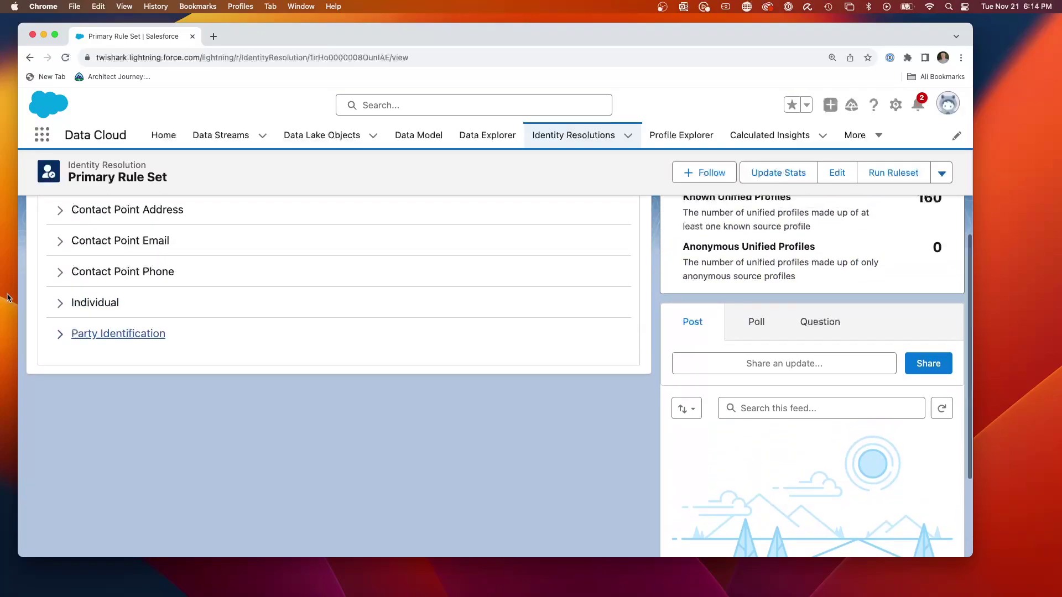
left_click(57, 303)
scroll(262, 385, "down", 4)
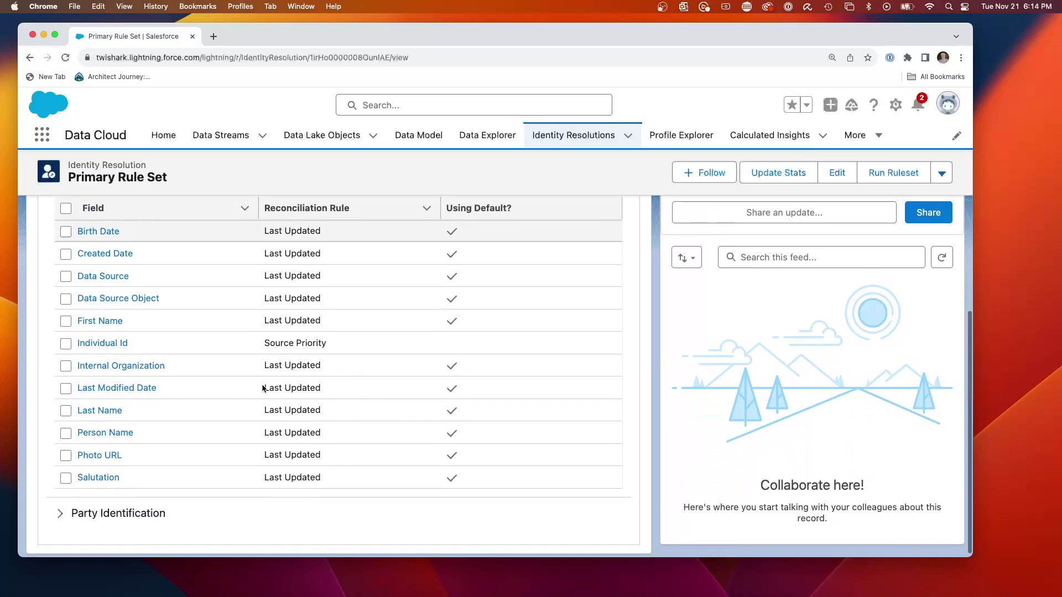
left_click(105, 343)
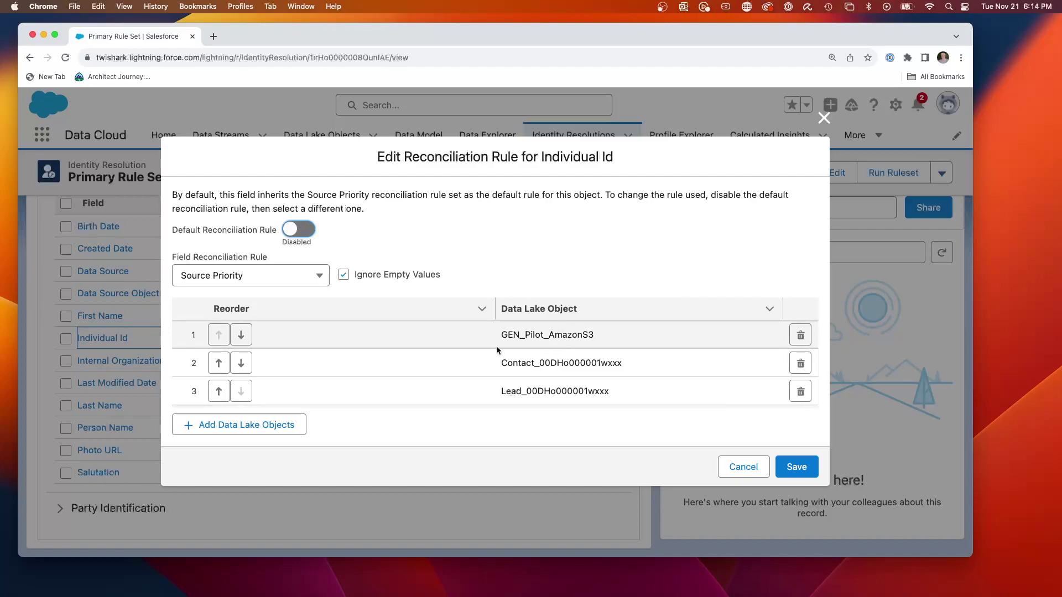
left_click_drag(599, 335, 498, 338)
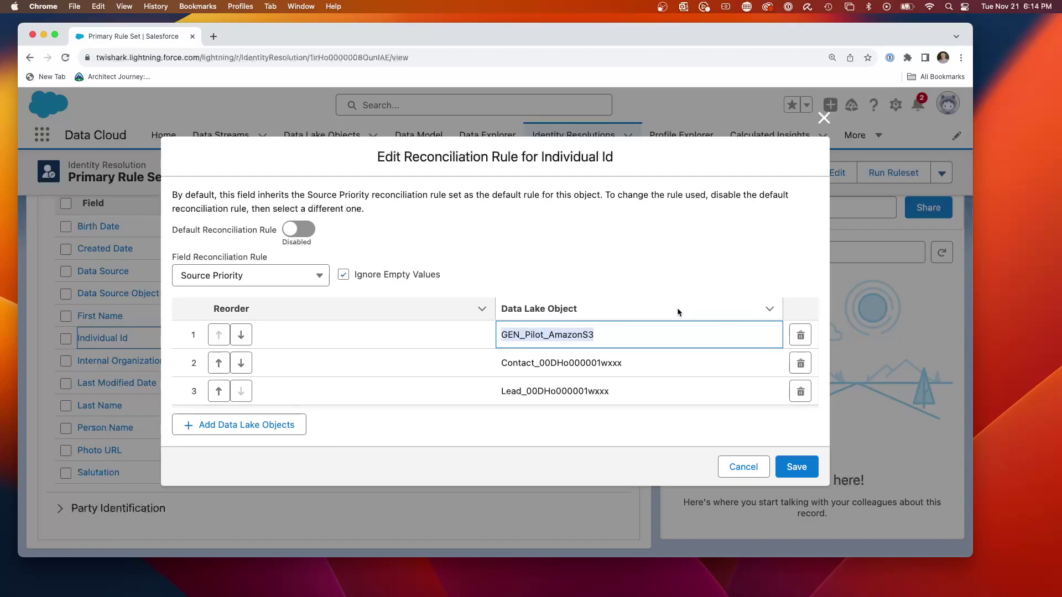
left_click(823, 118)
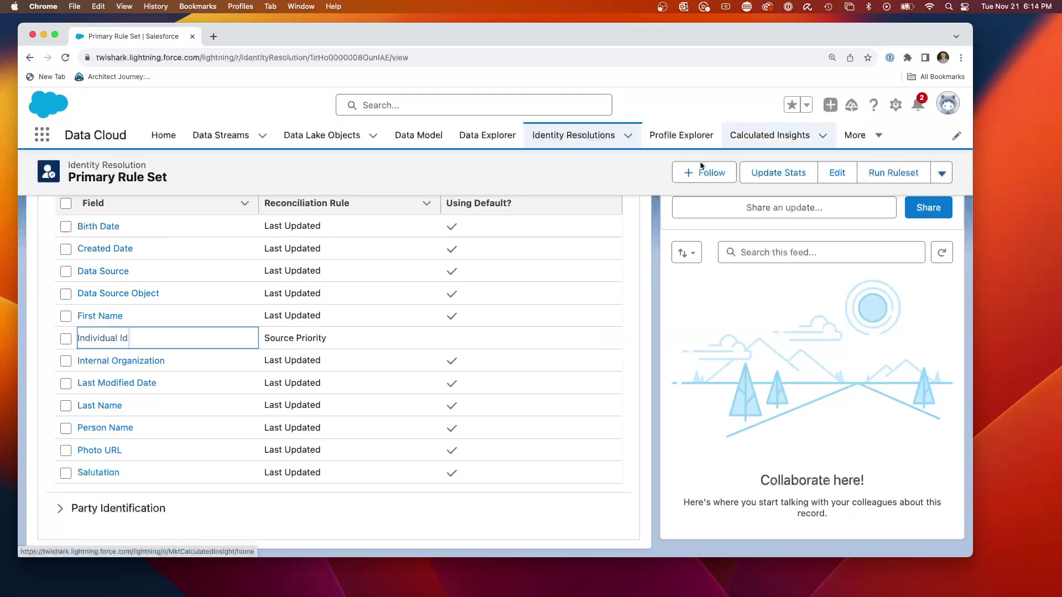
scroll(352, 238, "up", 10)
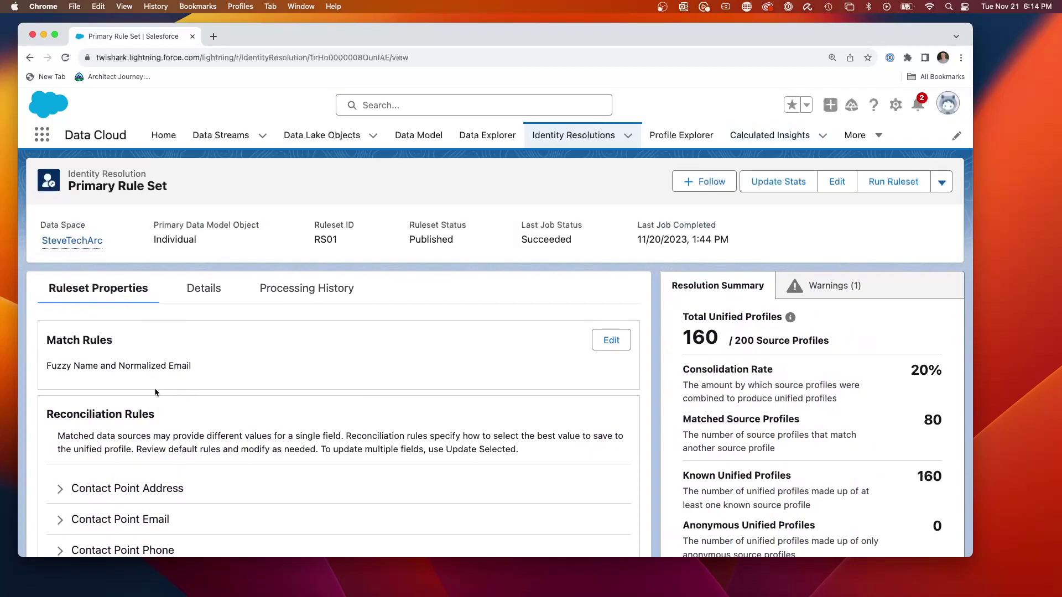
Review the Individual reconciliation rules table, then collapse it and return to the top of the ruleset page.
scroll(142, 373, "down", 3)
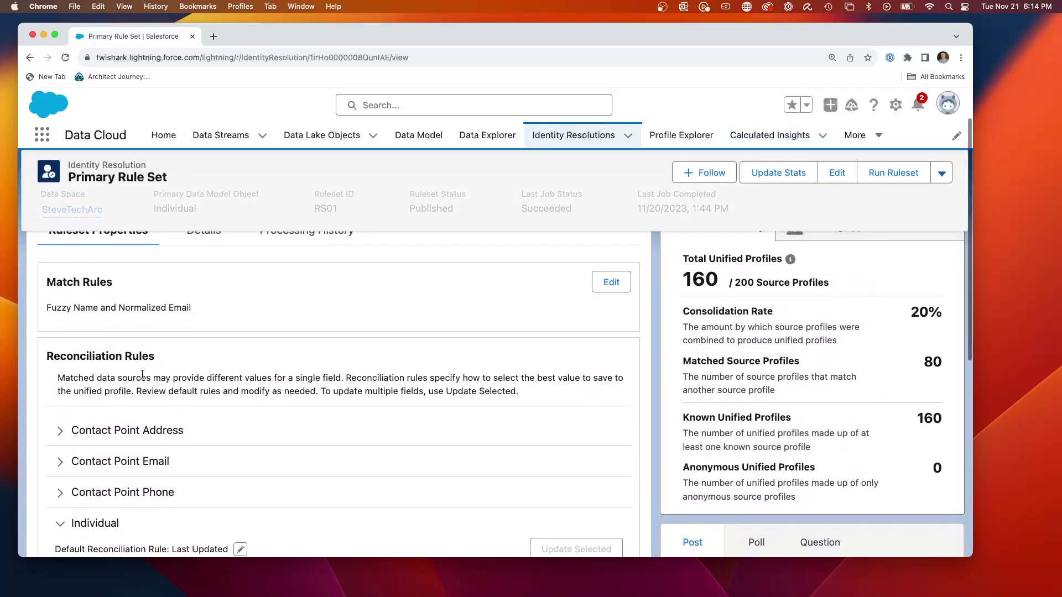
scroll(141, 375, "up", 3)
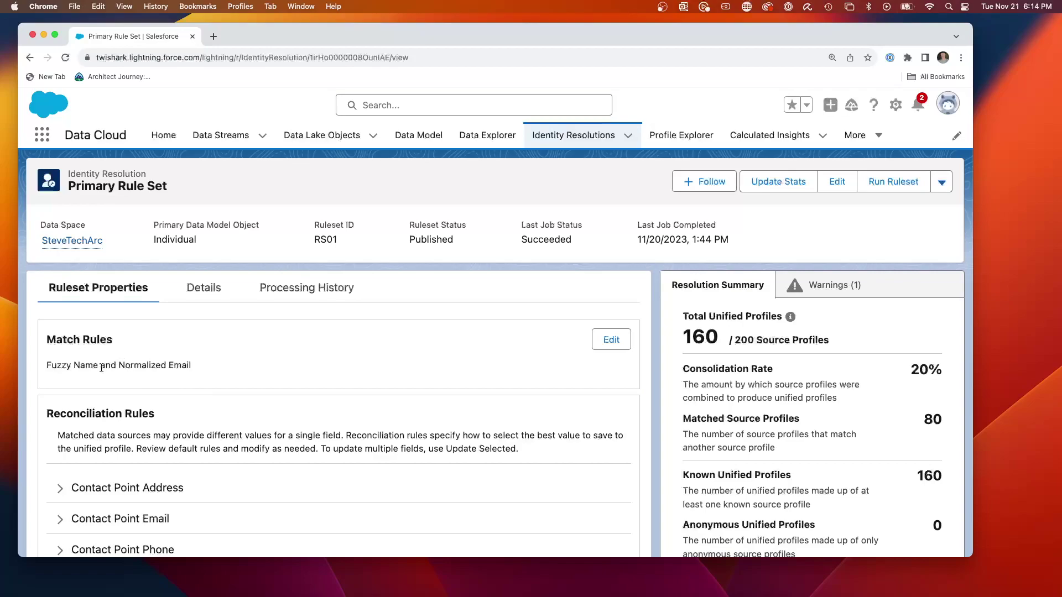
scroll(163, 365, "down", 8)
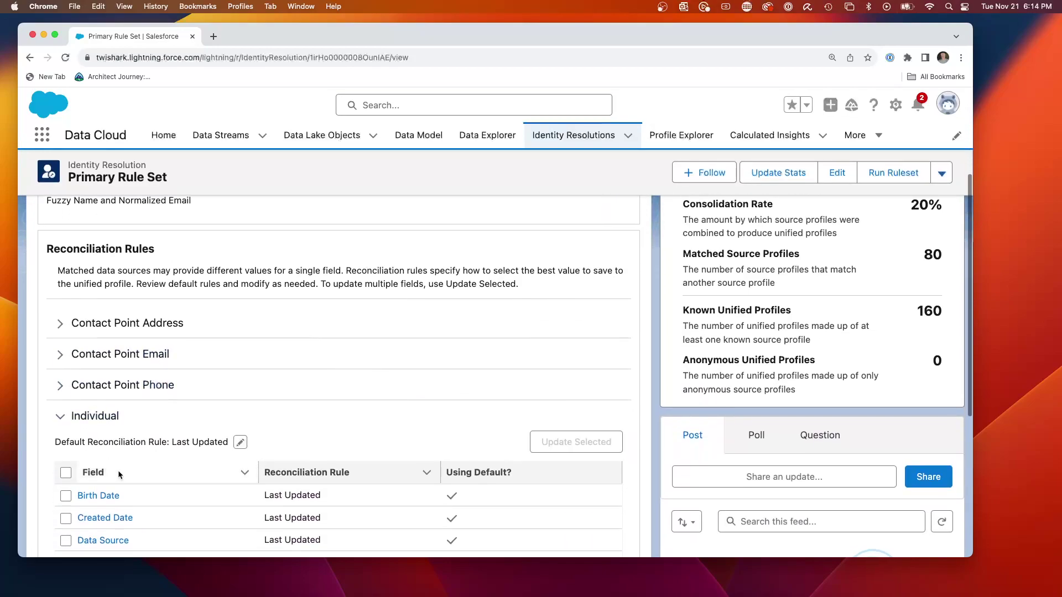
scroll(170, 423, "down", 10)
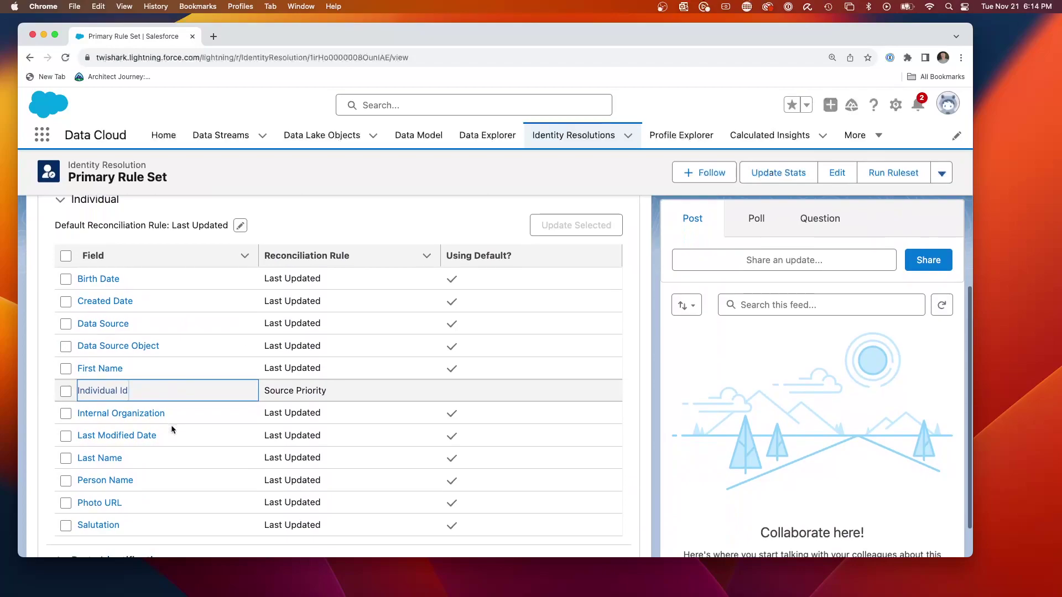
scroll(171, 429, "down", 4)
scroll(171, 430, "up", 9)
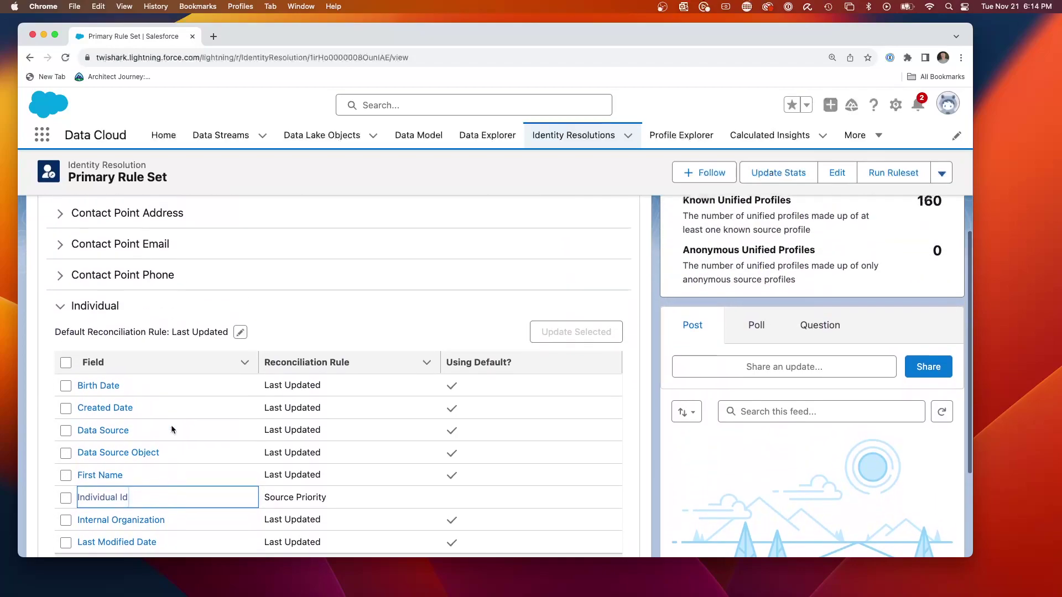
scroll(171, 430, "up", 5)
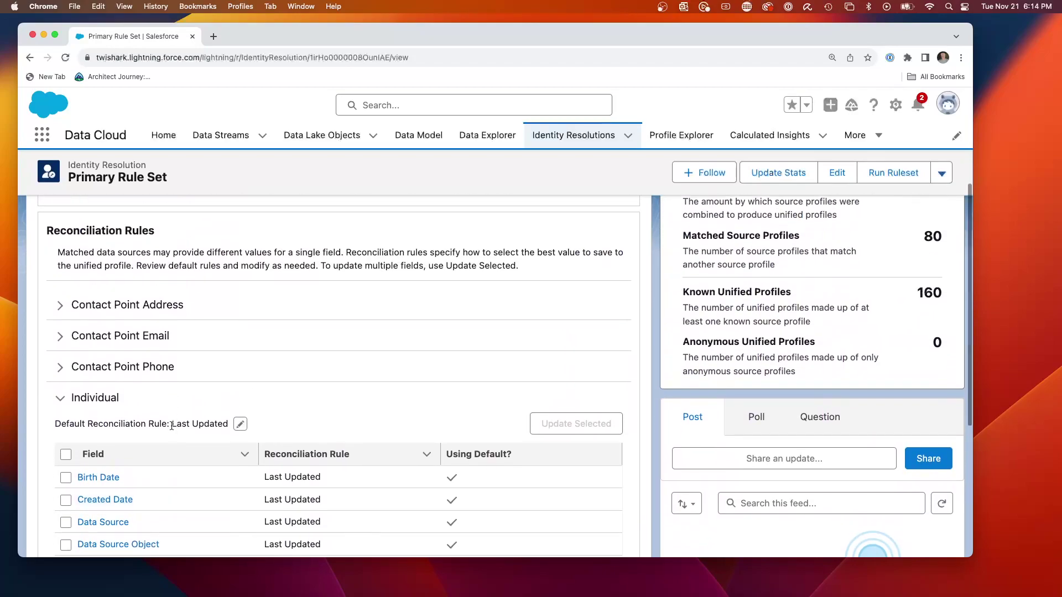
scroll(172, 426, "down", 6)
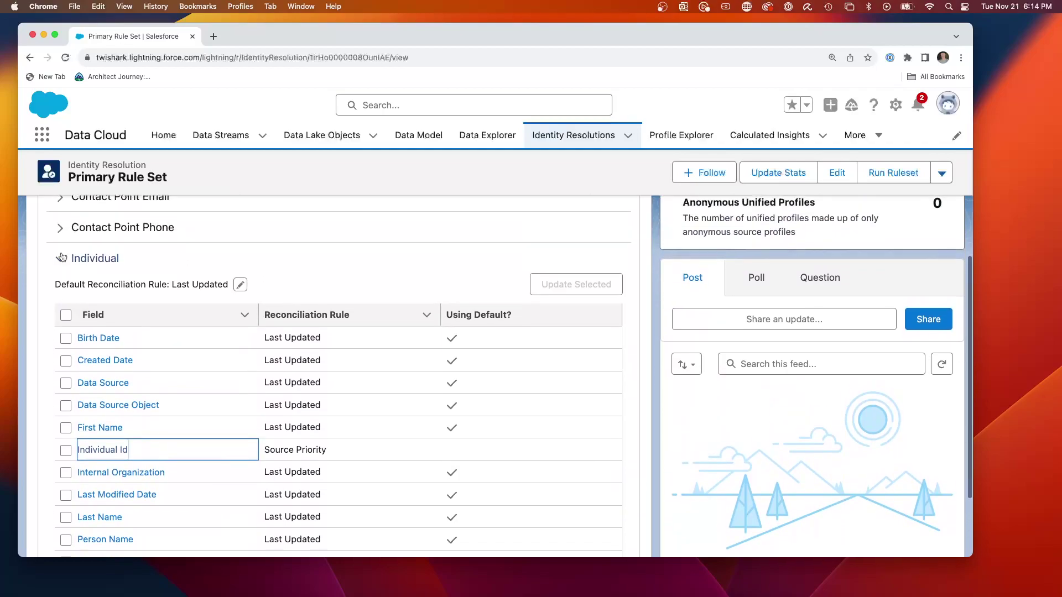
left_click(62, 257)
scroll(404, 376, "up", 14)
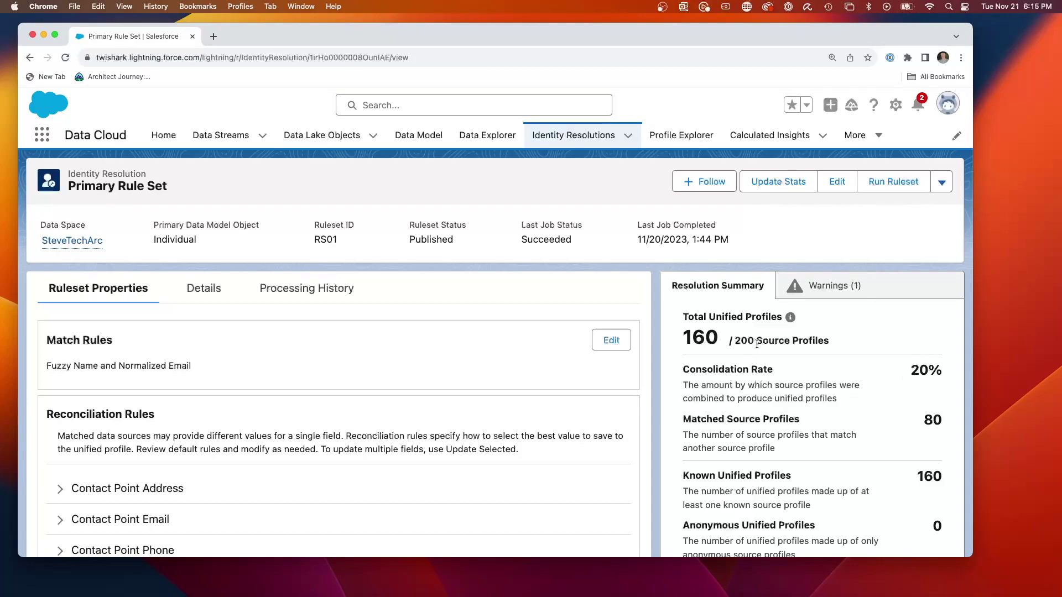
Scroll down the Primary Rule Set to its summary: 80 matched profiles, 20% consolidation, 160 known unified profiles.
scroll(743, 344, "down", 2)
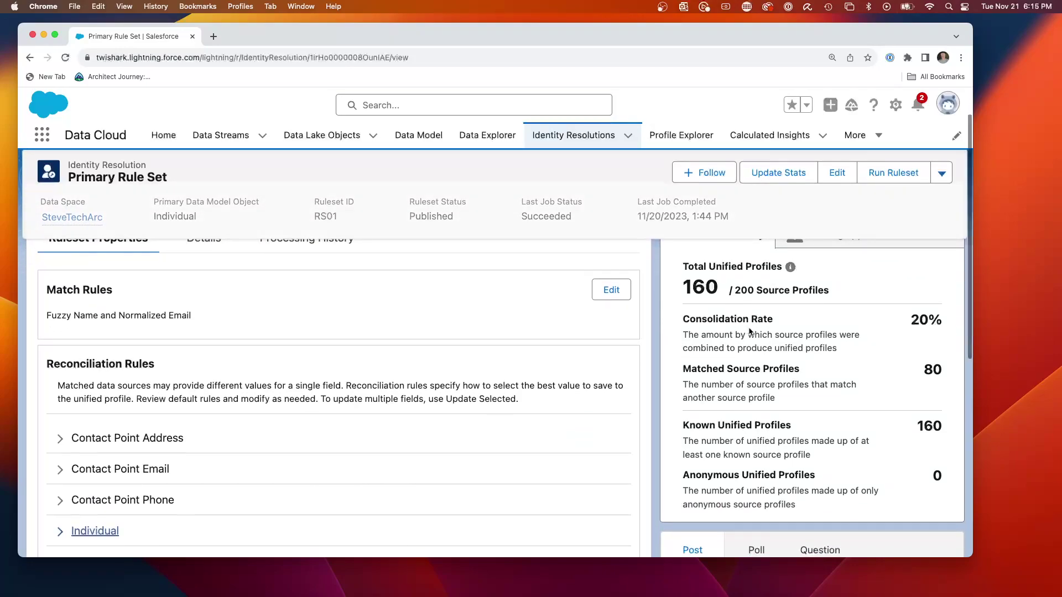
scroll(773, 371, "down", 2)
scroll(773, 375, "down", 2)
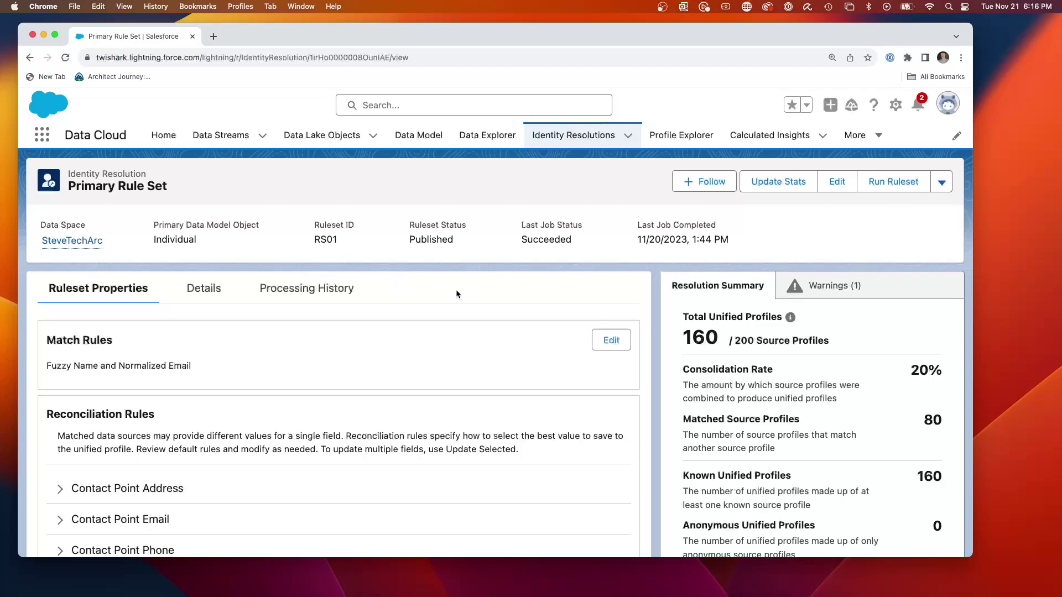
Load Unified Individual RS01 records in Data Explorer from the SteveTechArc data space as a Data Model Object.
left_click(499, 141)
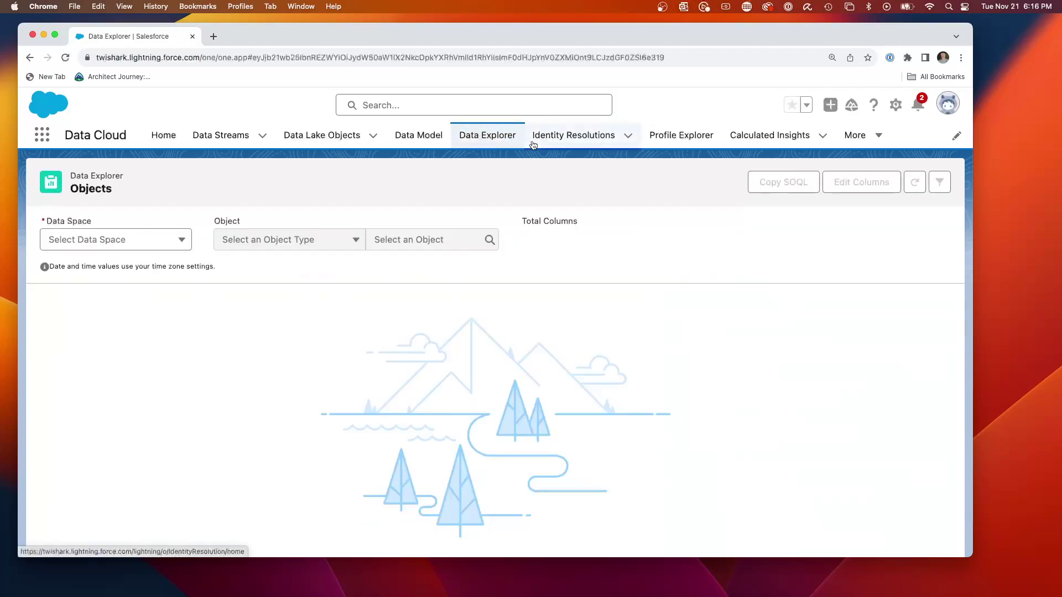
left_click(142, 241)
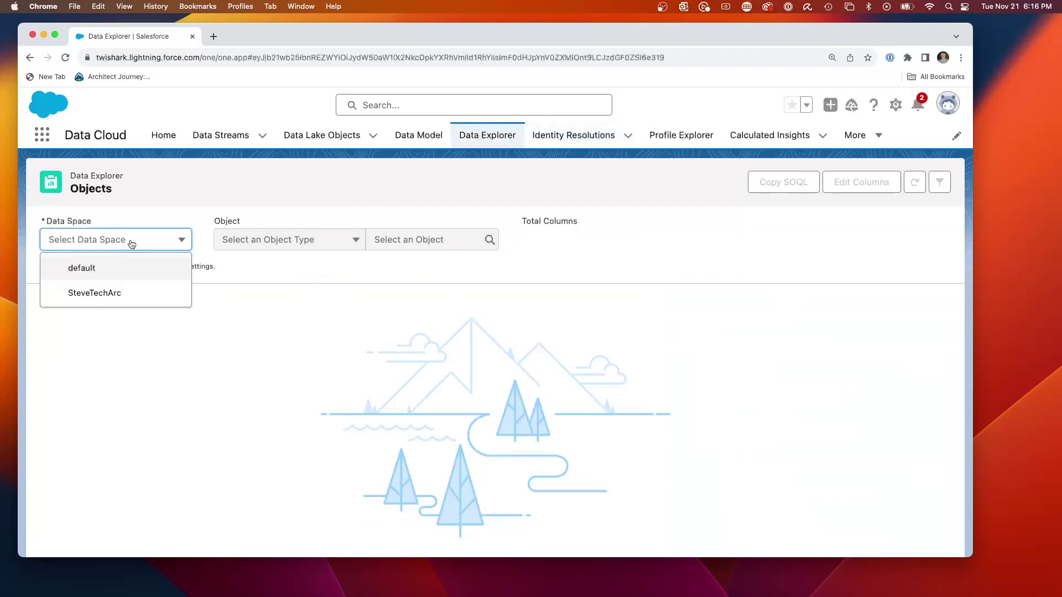
left_click(100, 292)
left_click(263, 245)
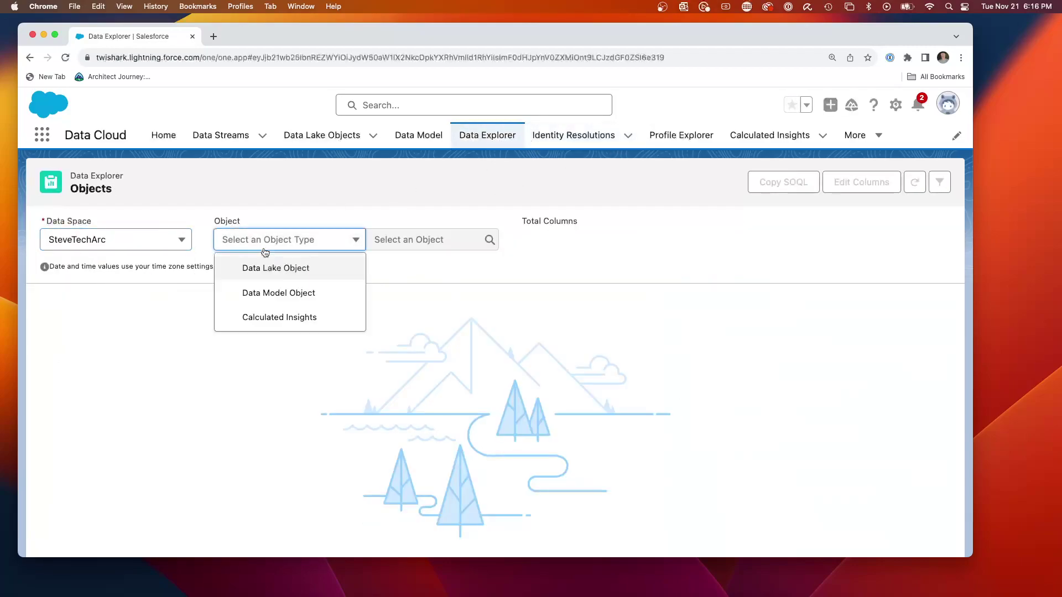
left_click(270, 301)
left_click(471, 232)
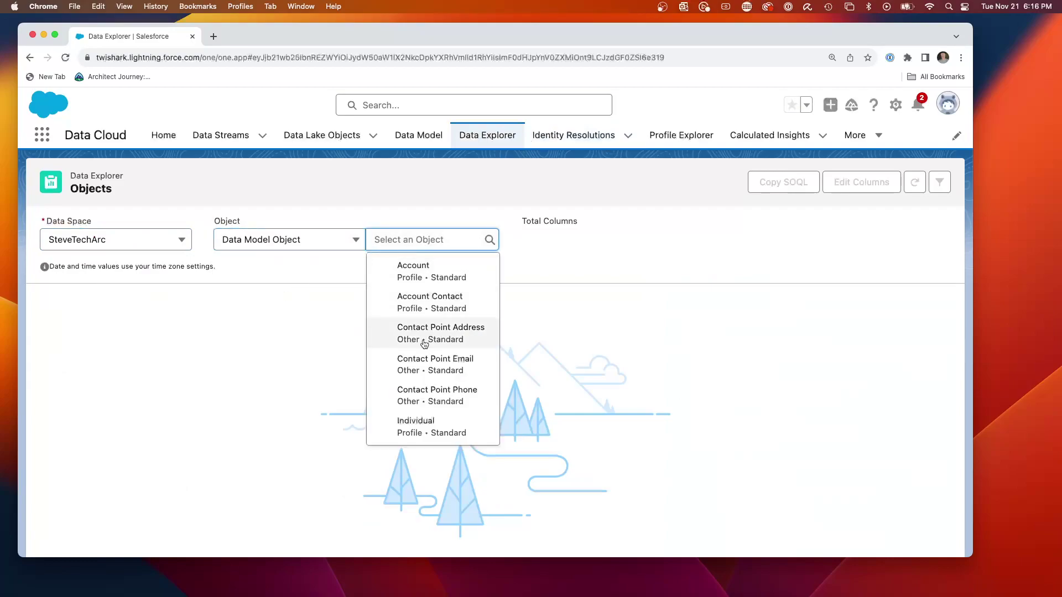
scroll(426, 340, "down", 5)
scroll(424, 344, "down", 3)
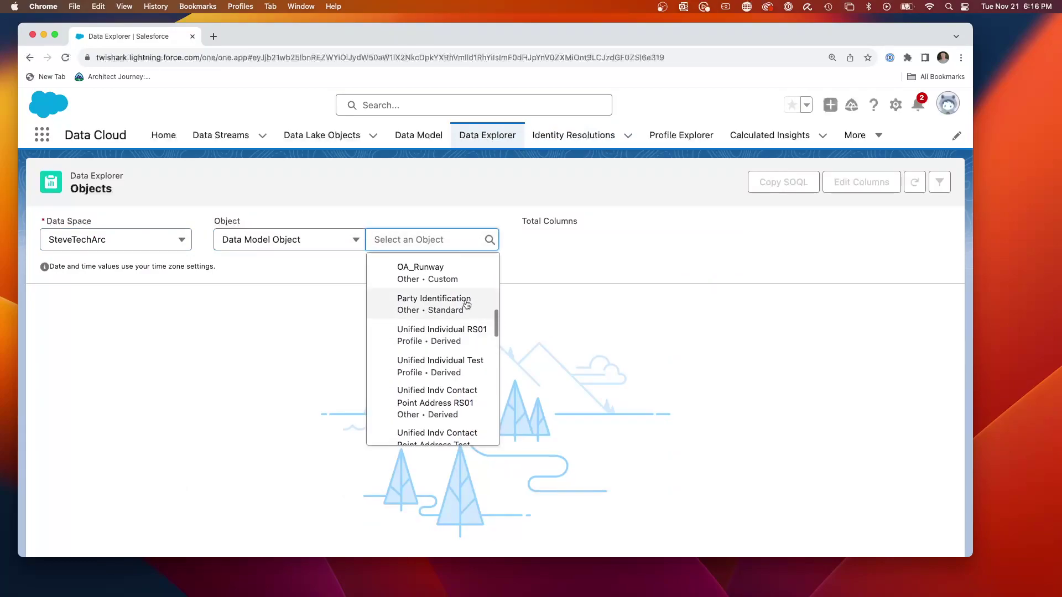
left_click(475, 334)
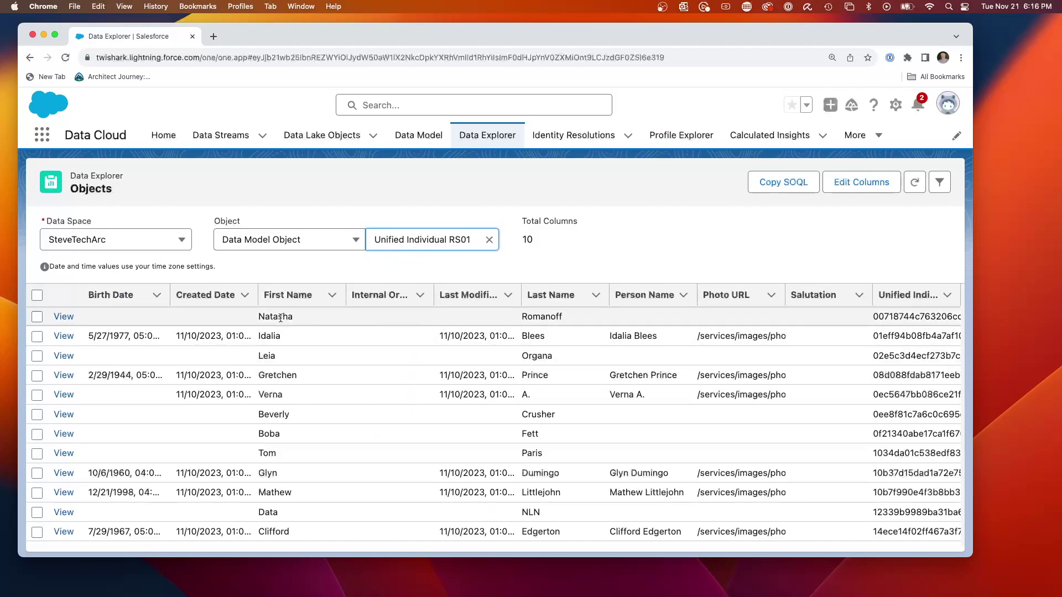
Scroll through the Unified Individual RS01 results and sort them by Last Modified.
scroll(349, 410, "down", 1)
scroll(350, 412, "down", 5)
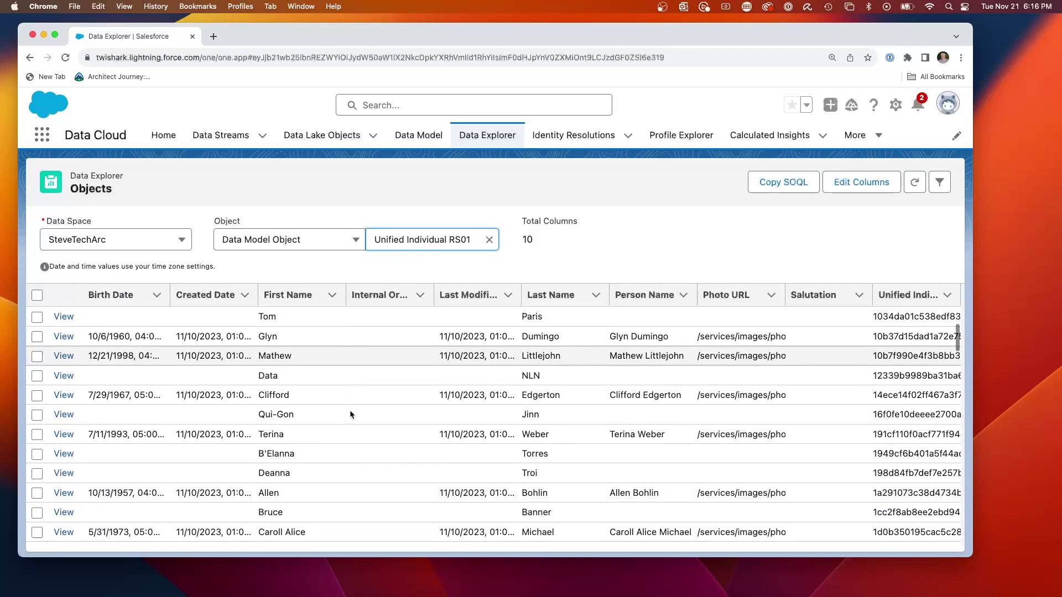
scroll(336, 377, "down", 5)
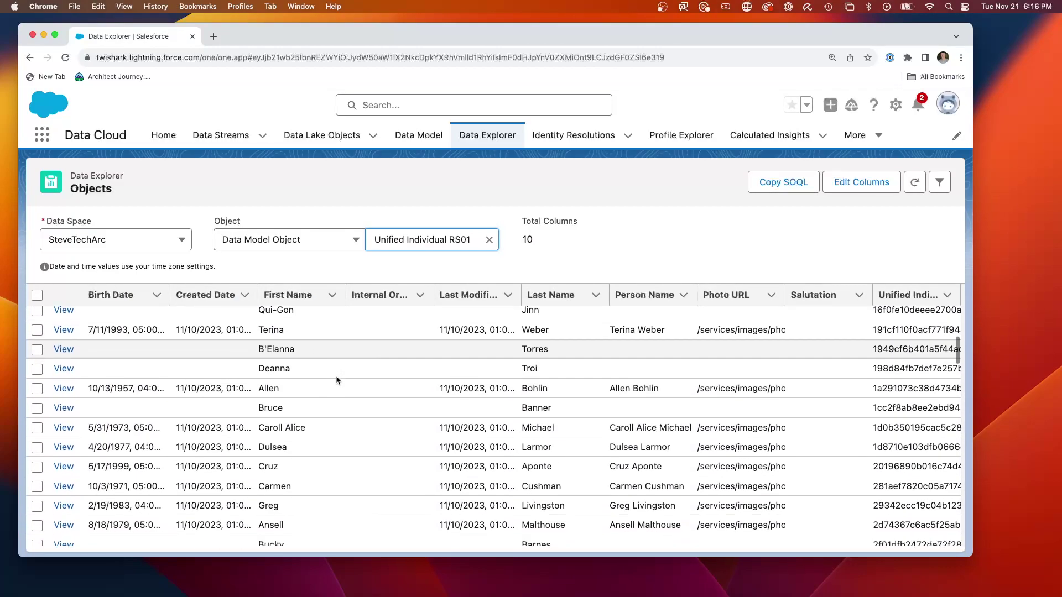
scroll(337, 380, "down", 6)
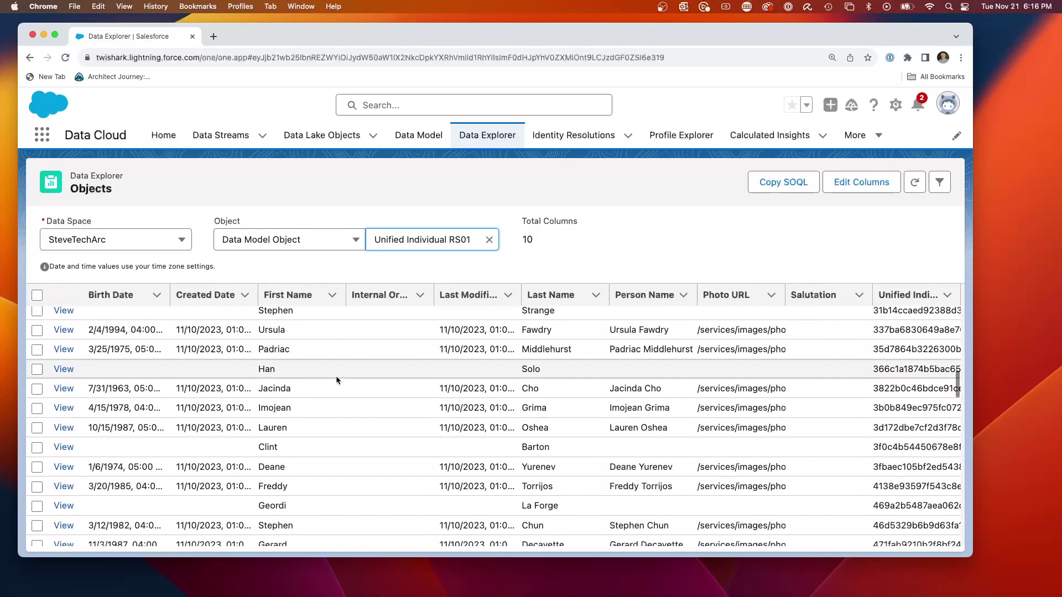
scroll(346, 380, "down", 6)
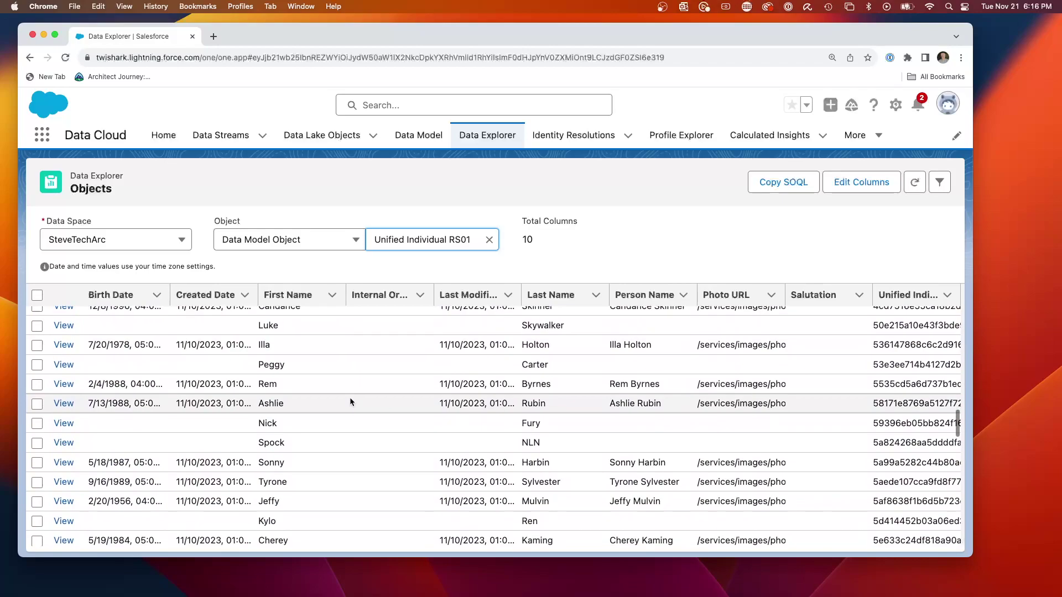
scroll(350, 399, "up", 2)
scroll(349, 401, "down", 7)
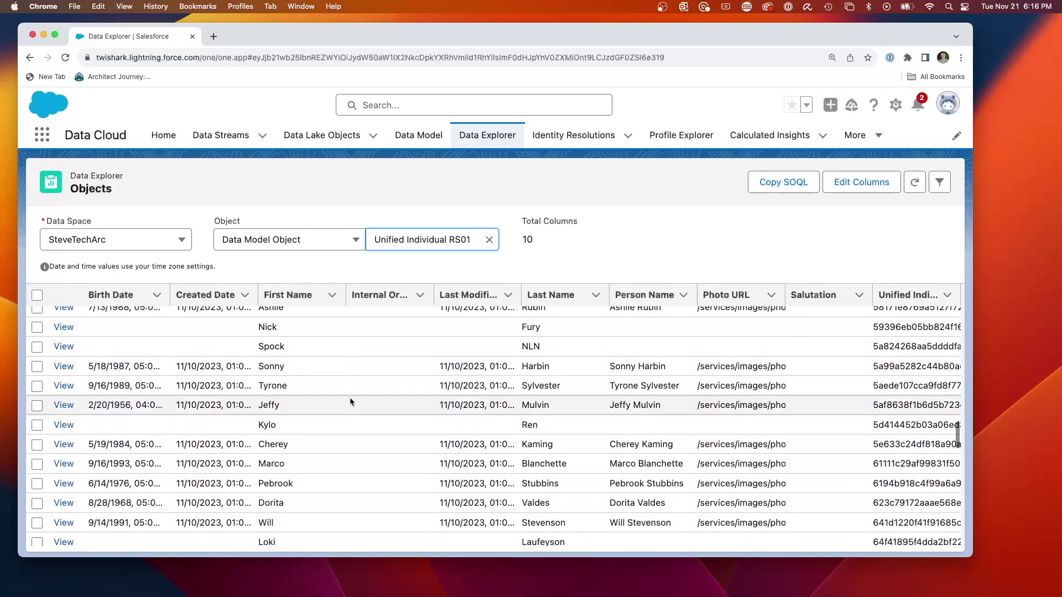
scroll(350, 402, "down", 6)
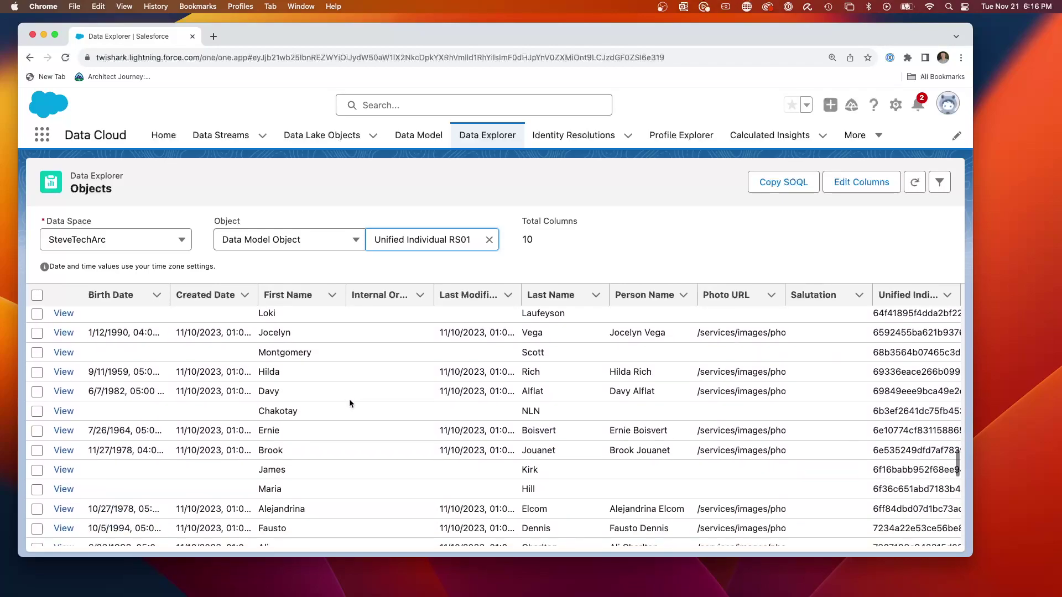
scroll(377, 389, "down", 3)
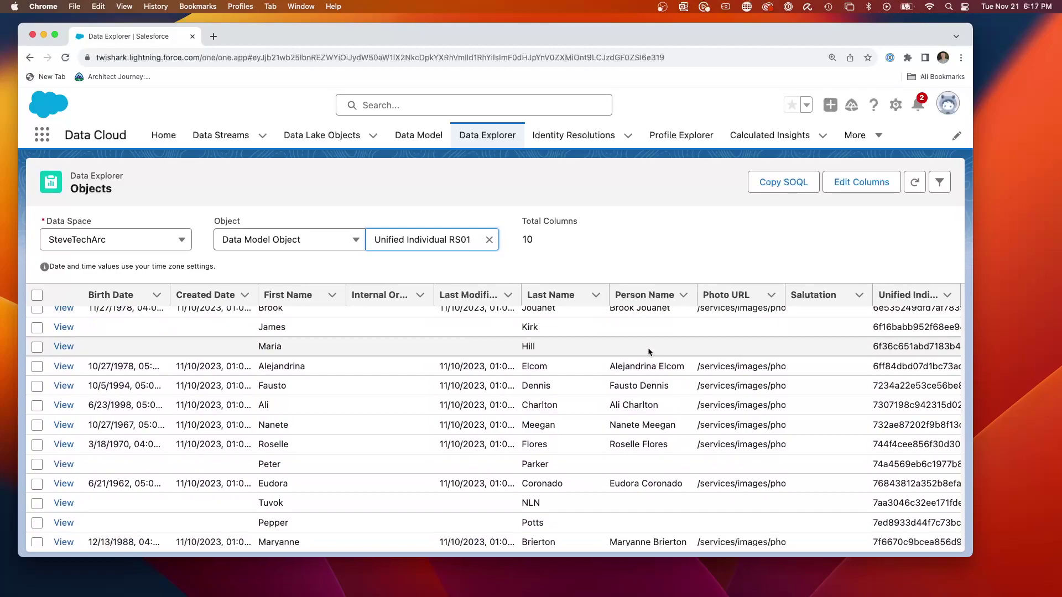
scroll(817, 368, "down", 1)
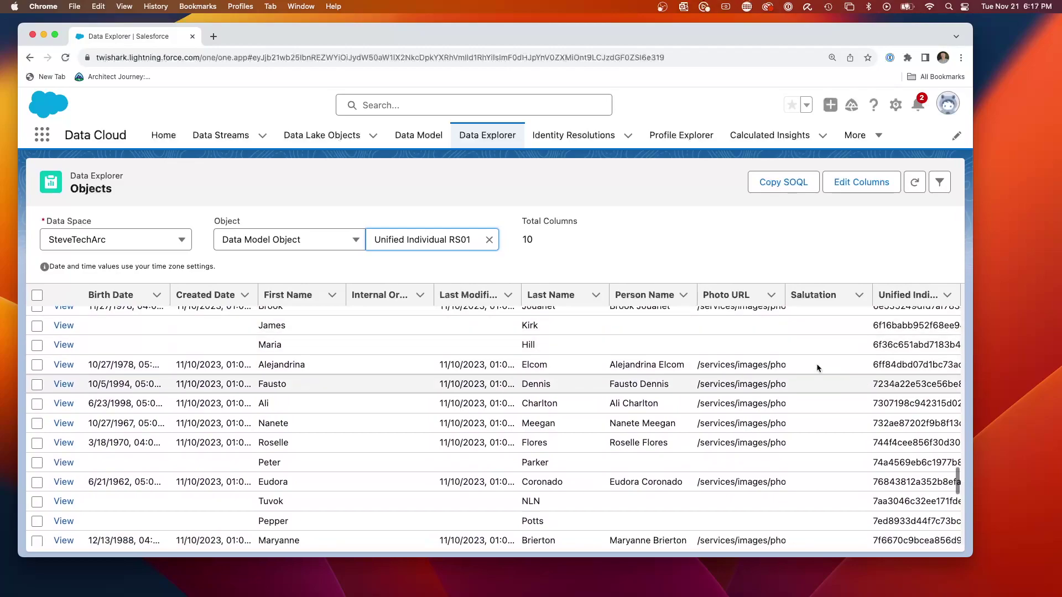
left_click(497, 302)
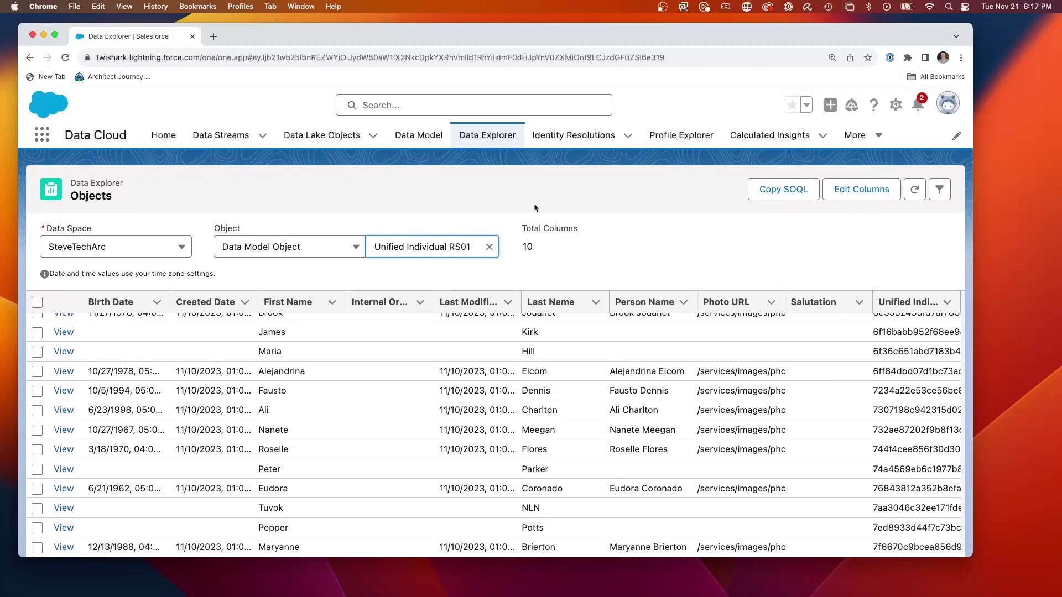
Reopen Primary Rule Set from Identity Resolutions' Recently Viewed and scroll through its reconciliation rules and summary.
left_click(568, 138)
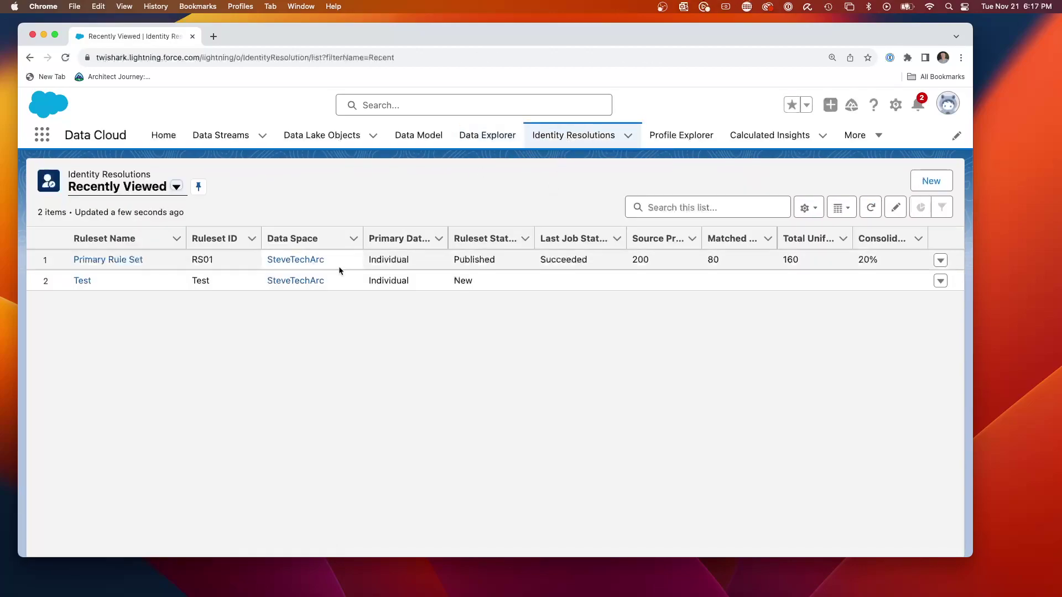
left_click(104, 260)
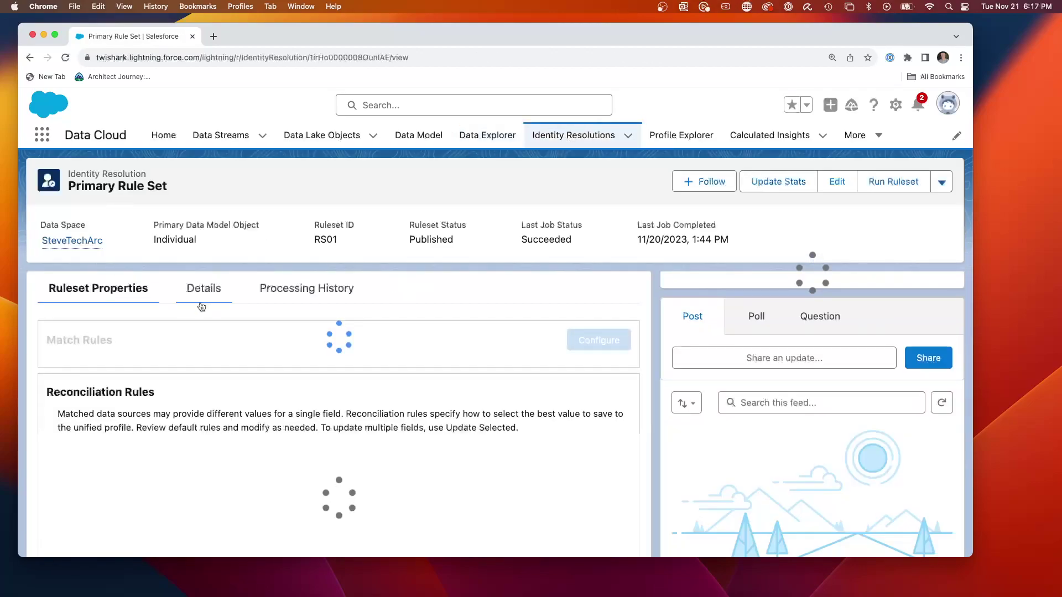
scroll(332, 351, "down", 5)
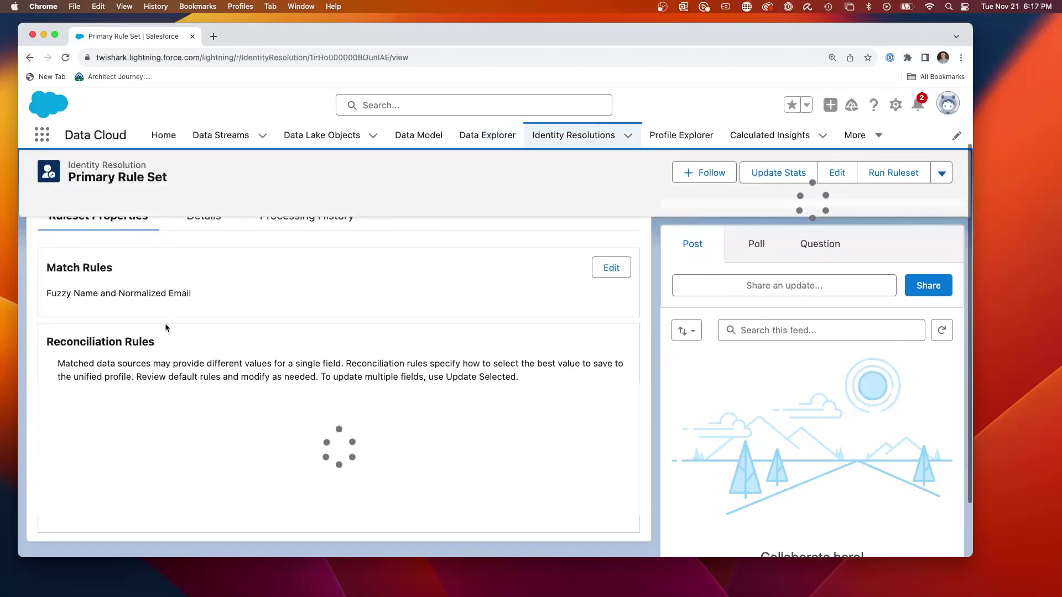
scroll(367, 327, "up", 1)
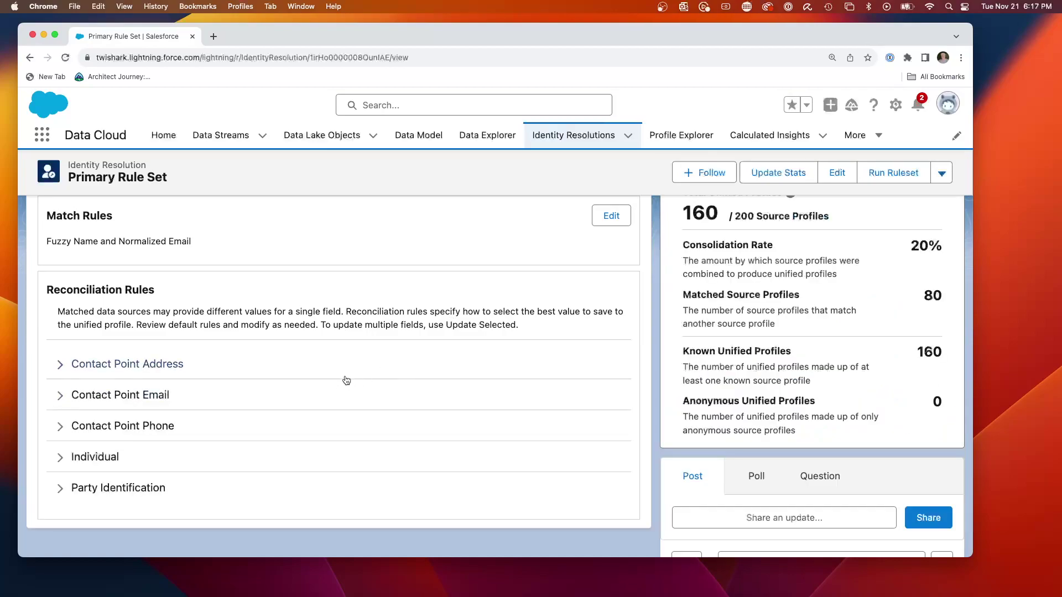
scroll(742, 320, "up", 5)
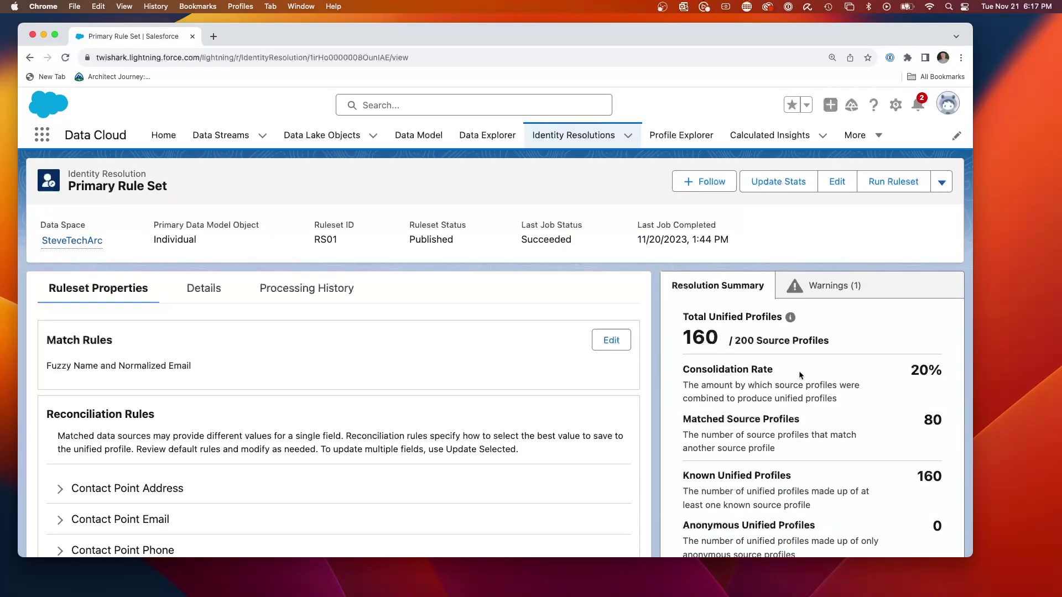
scroll(799, 372, "down", 1)
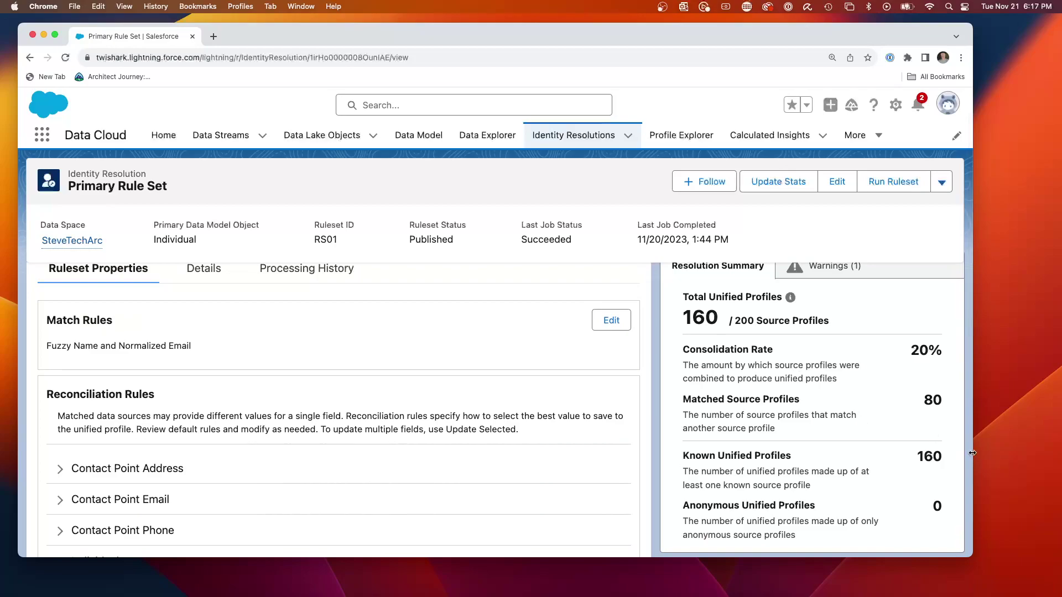
scroll(840, 368, "down", 2)
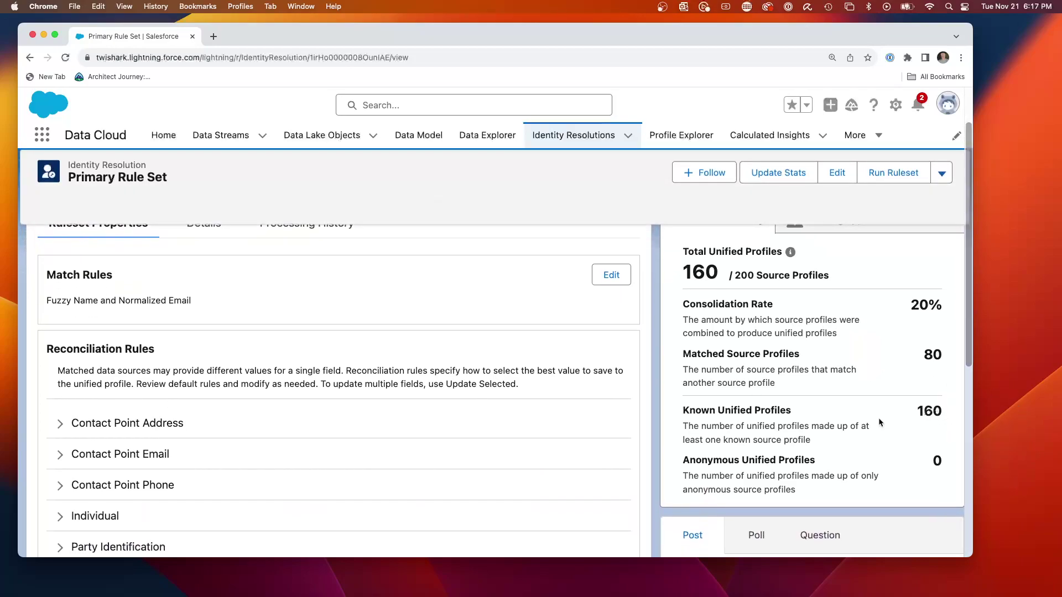
scroll(879, 417, "down", 5)
scroll(834, 384, "up", 7)
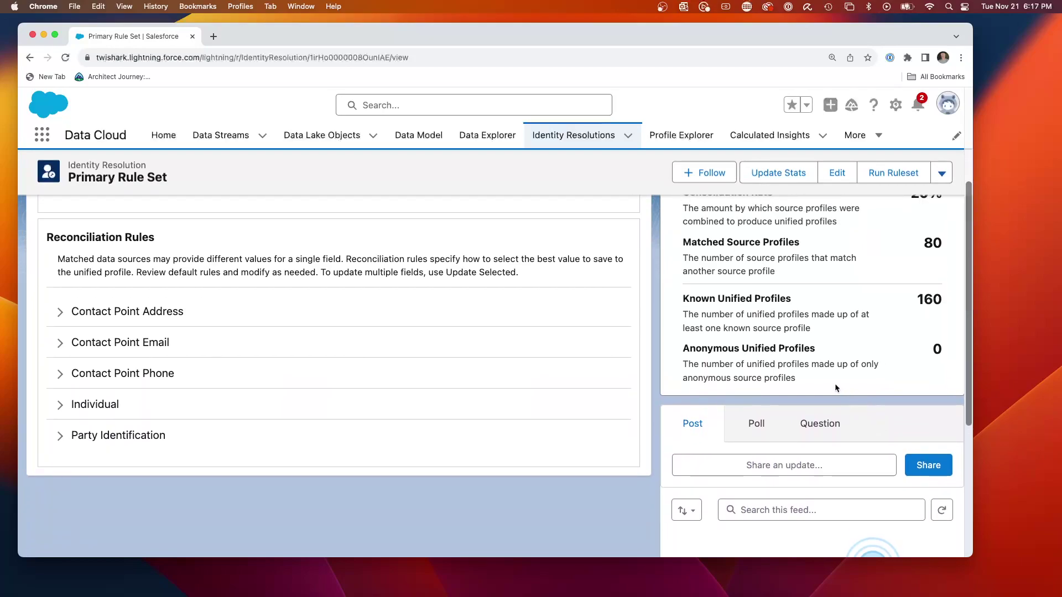